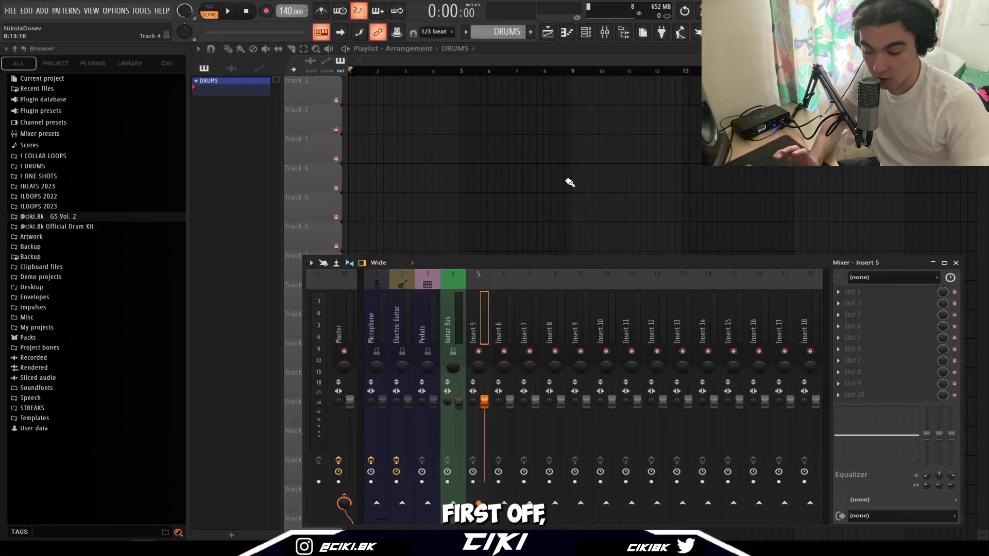
Examine the Ozone 9 Imager and Fruity parametric EQ settings on the Master track.
click(345, 296)
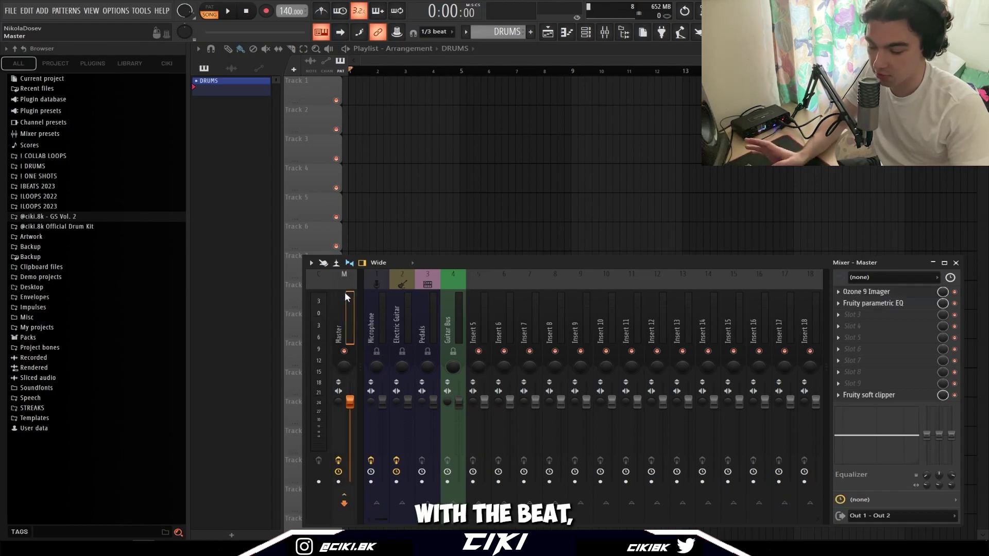
click(886, 293)
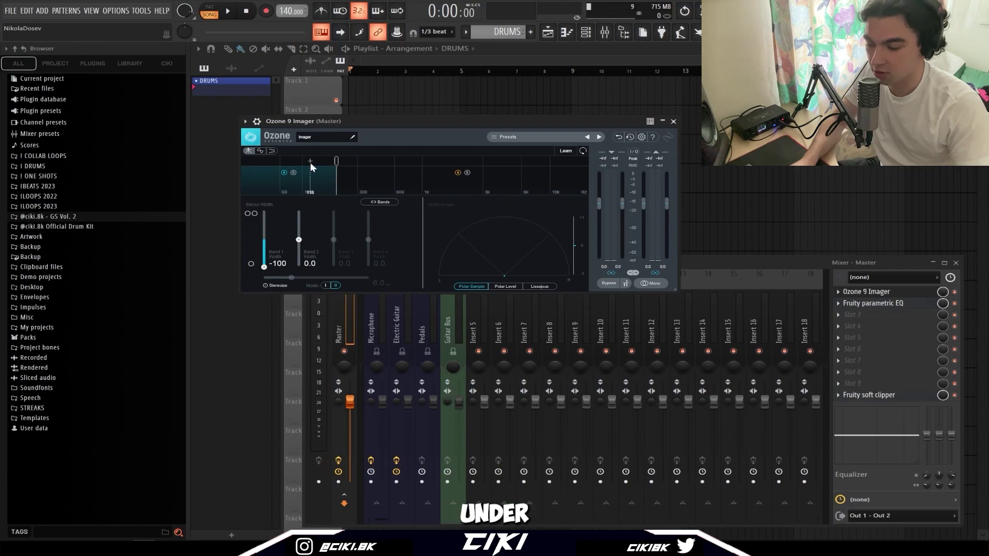
click(882, 304)
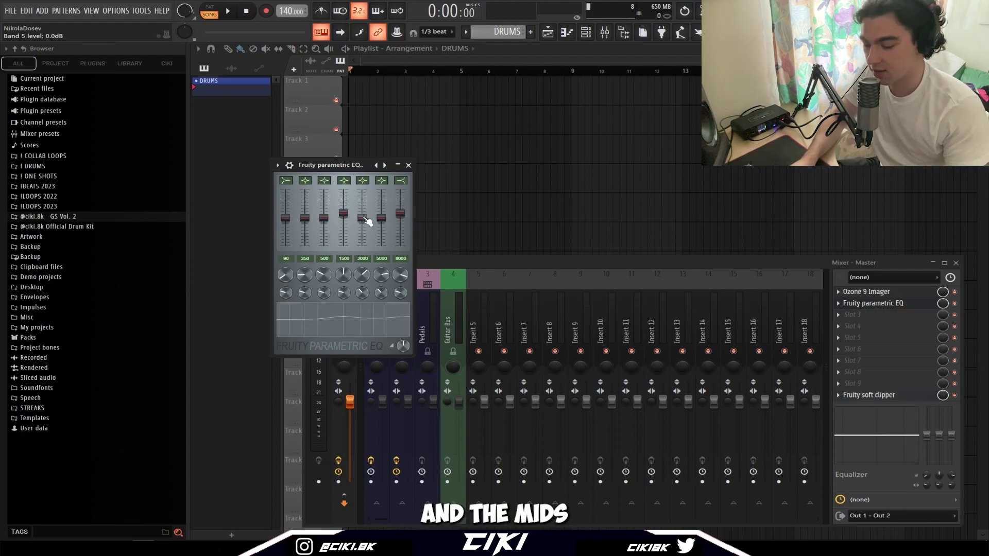
click(903, 305)
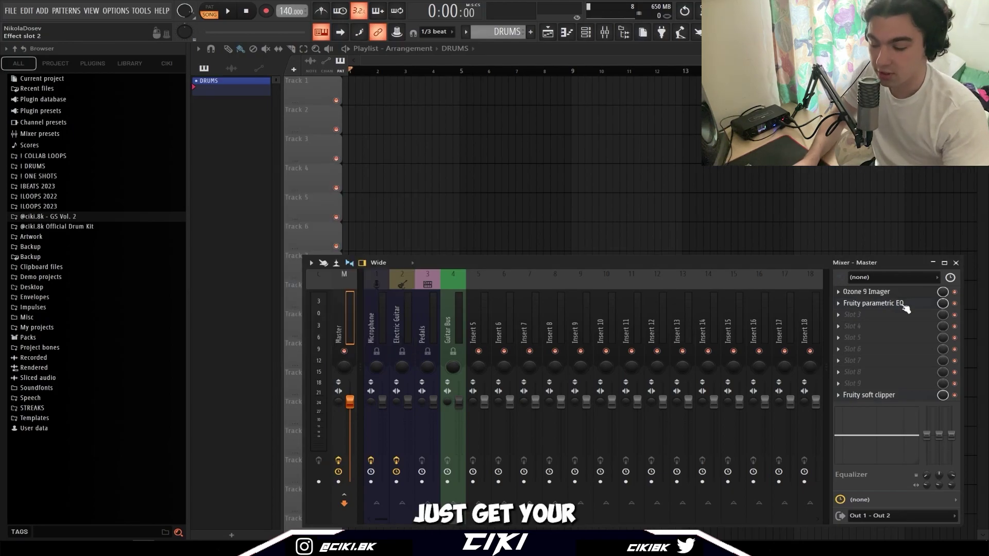
click(884, 305)
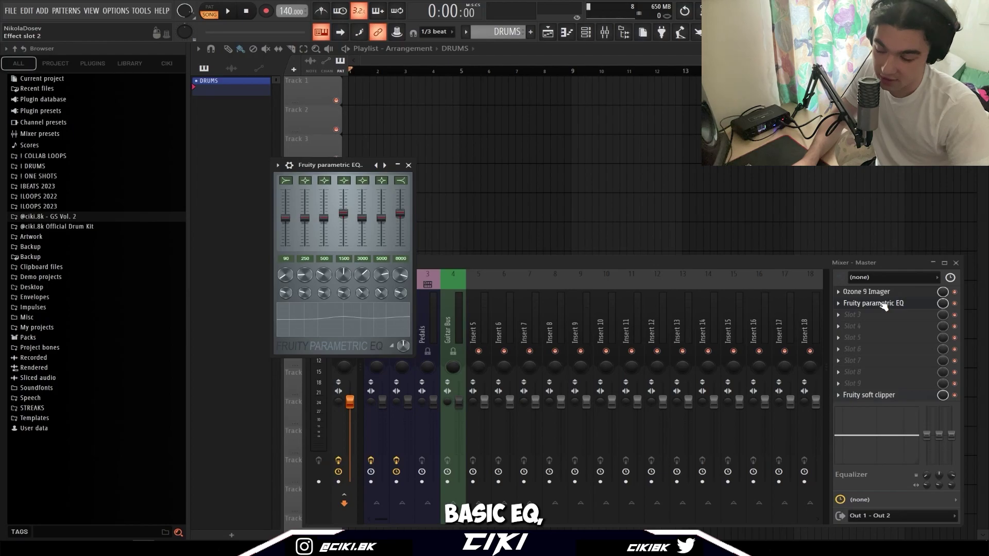
click(884, 305)
Load a Parametric EQ 2 in Master slot 3, slightly boosting the high band 7 and raising band 4 by about 1.2 dB.
click(853, 314)
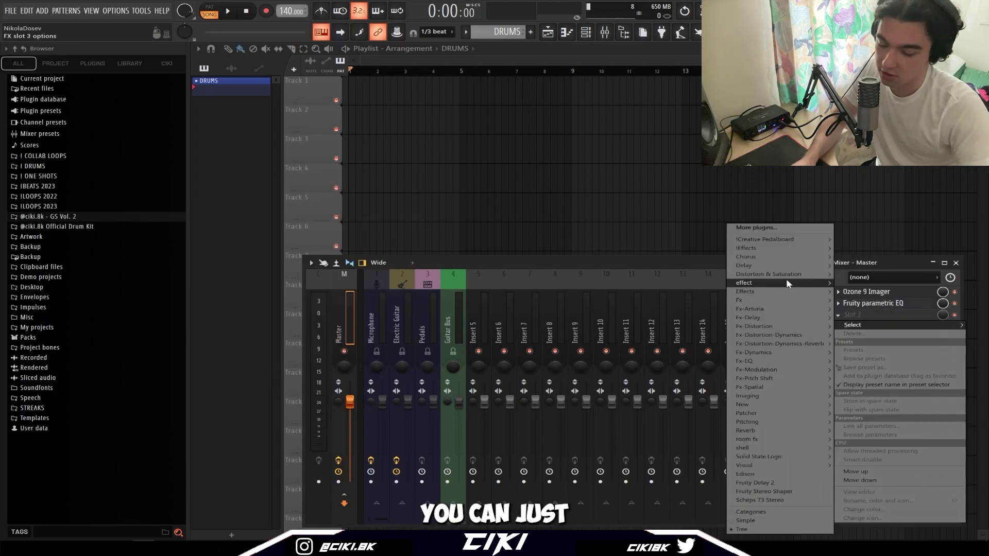
mouse_move(774, 249)
click(650, 416)
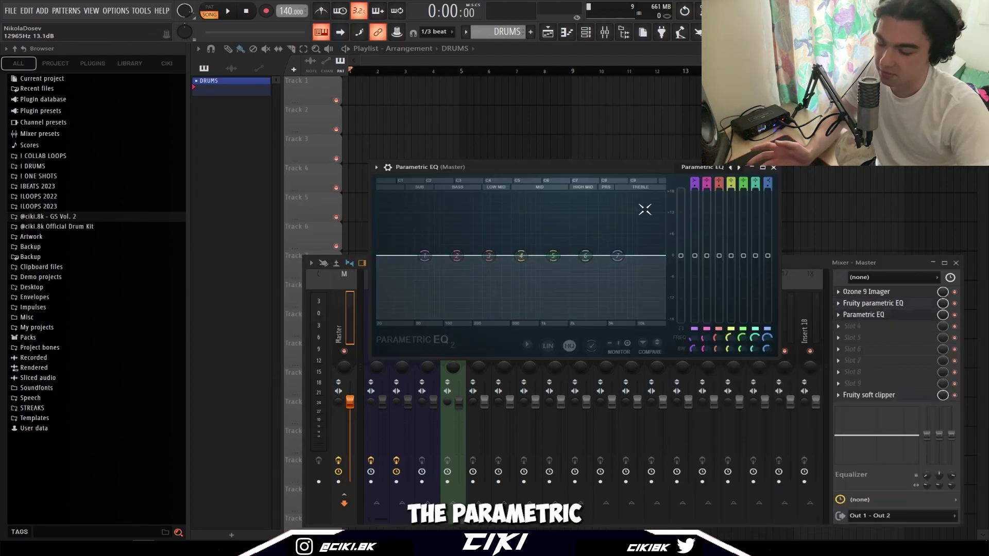
drag(625, 259, 623, 251)
drag(521, 261, 522, 256)
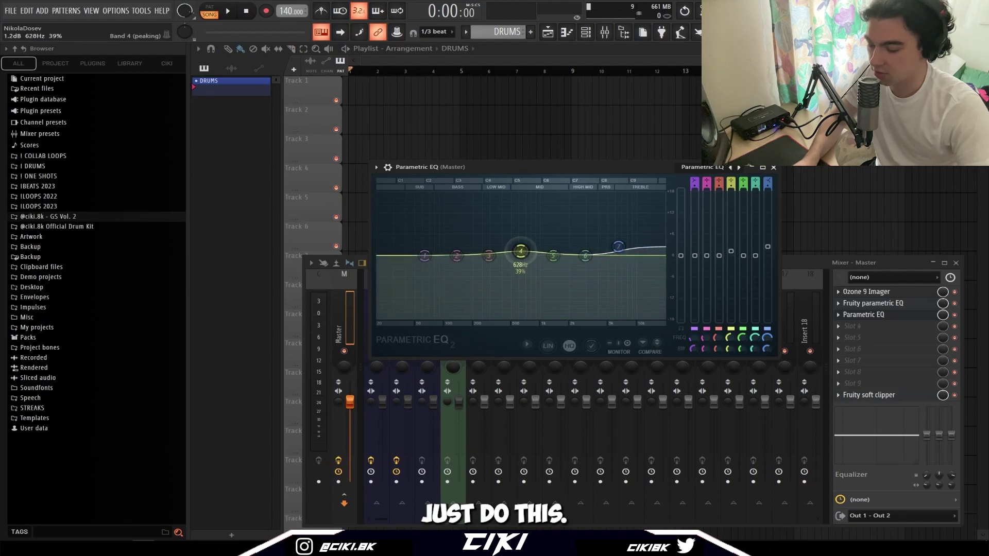
click(773, 167)
Remove the EQ from Master slot 3 and boost the track's built-in equalizer by about 2.5 dB in the highs and 1.2 dB in the mids.
click(838, 315)
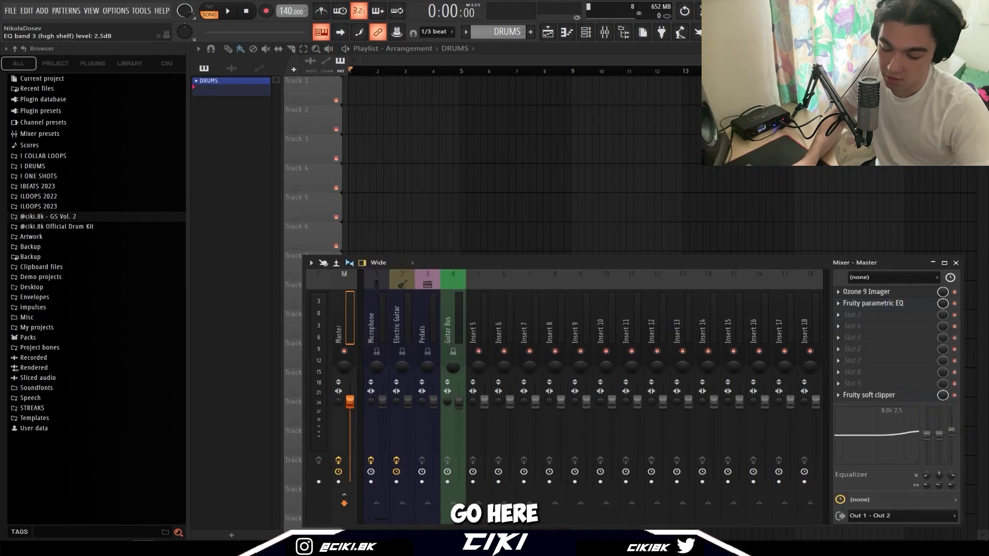
drag(939, 435, 939, 433)
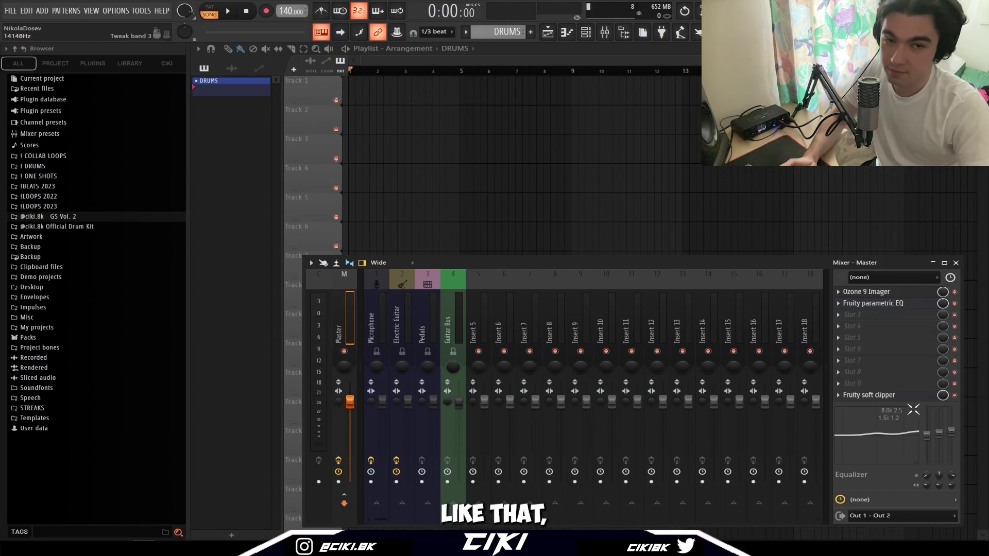
Examine the Fruity soft clipper settings on the Master track and close the plugin.
click(905, 397)
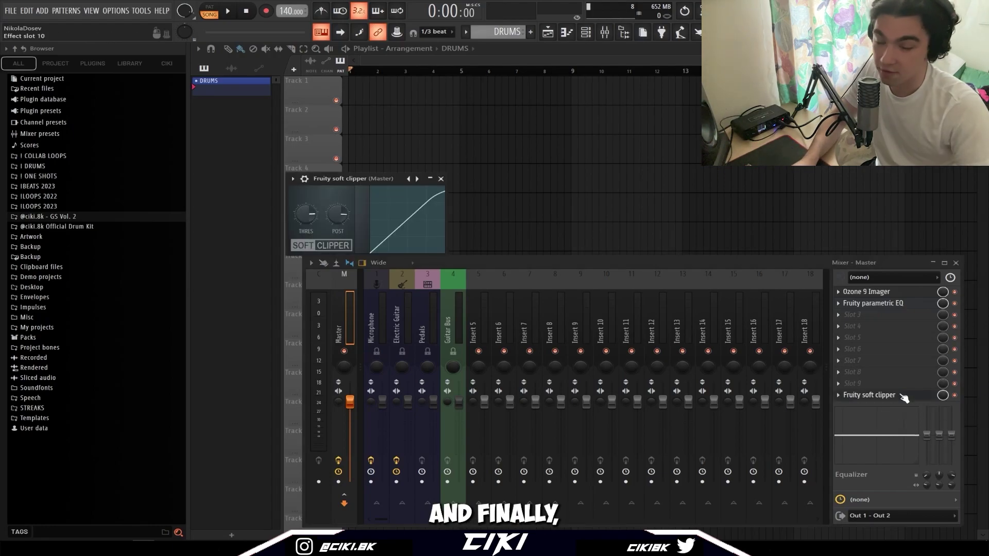
drag(374, 180, 648, 205)
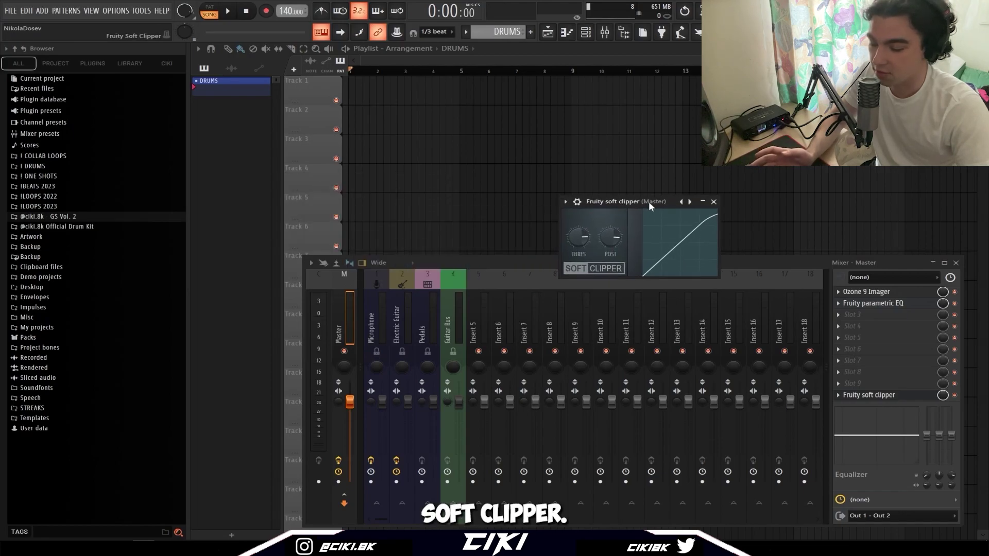
click(713, 203)
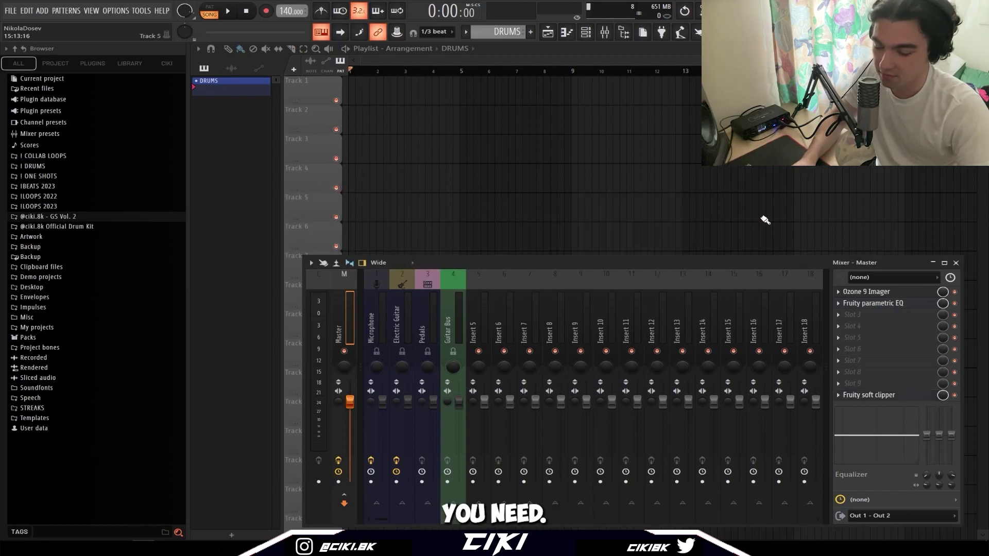
Audition several loops in the Side C - Samples folder of the GS Vol. 2 kit.
click(73, 218)
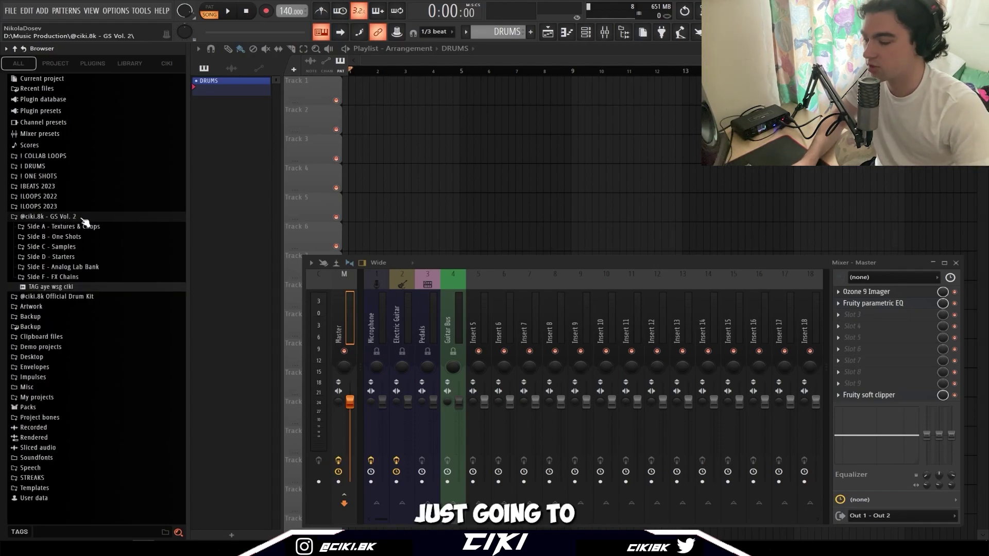
click(80, 247)
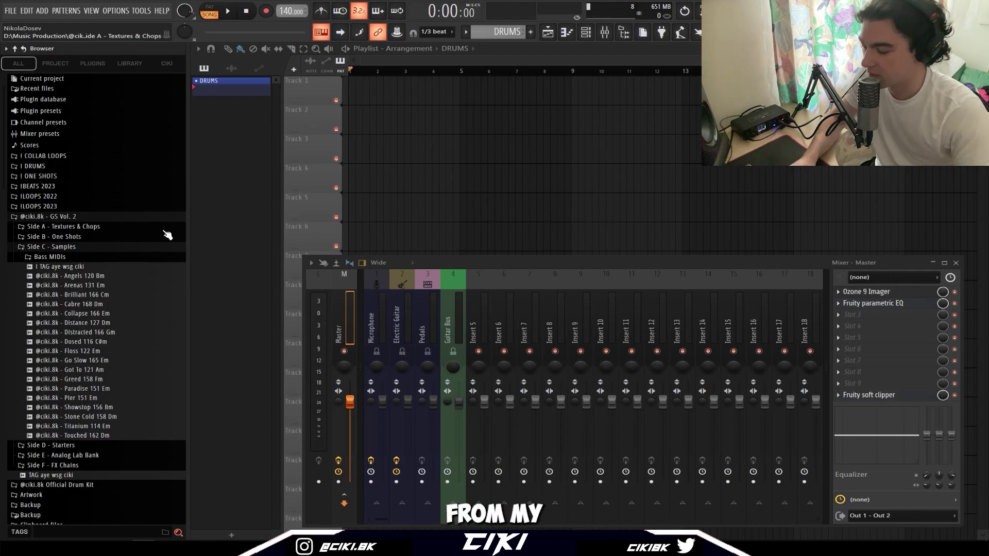
click(98, 286)
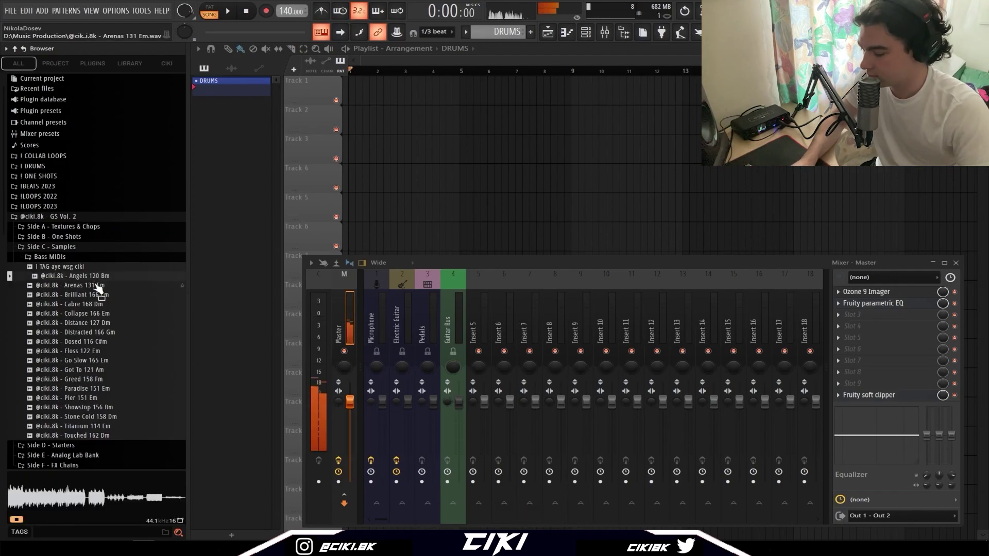
click(95, 295)
scroll(97, 268, down, 2)
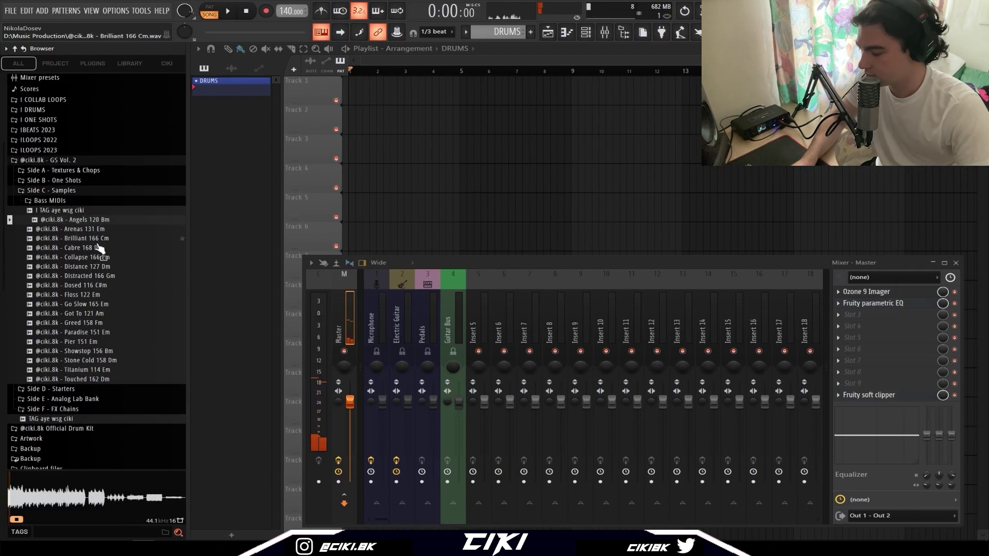
click(88, 296)
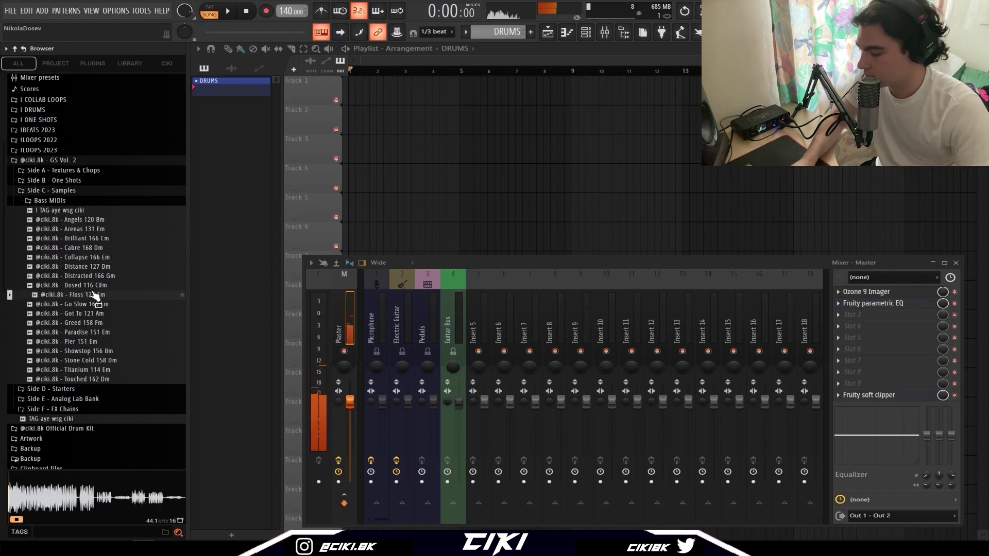
click(93, 323)
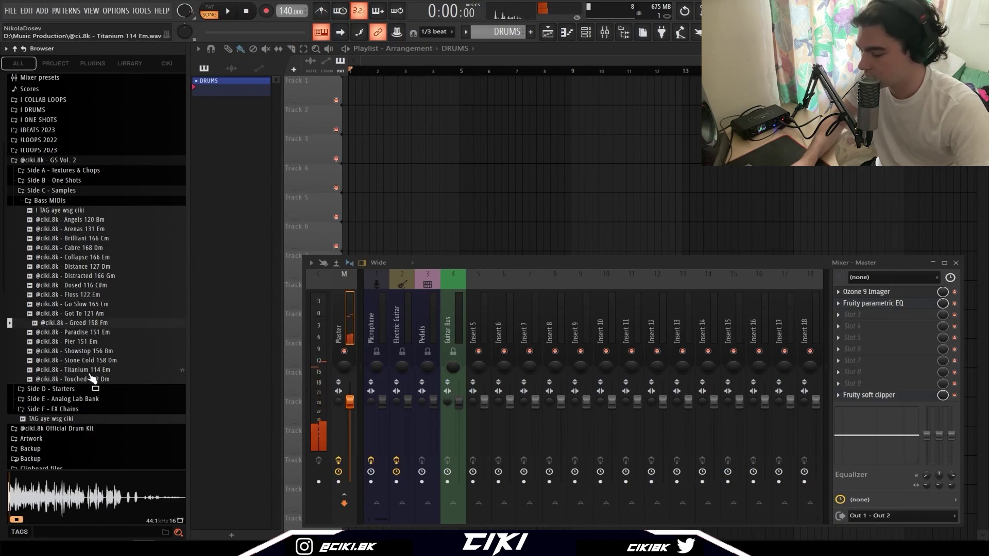
click(93, 370)
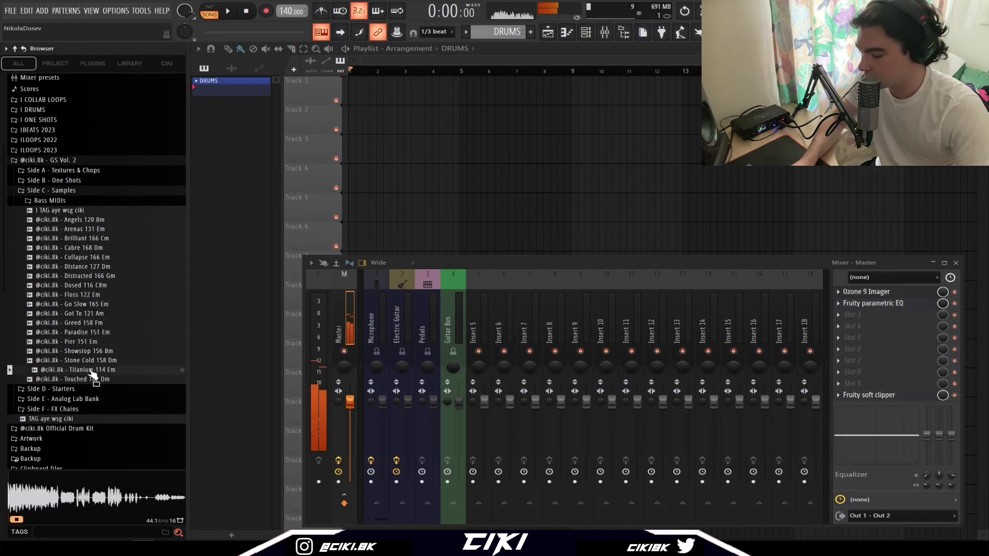
click(84, 333)
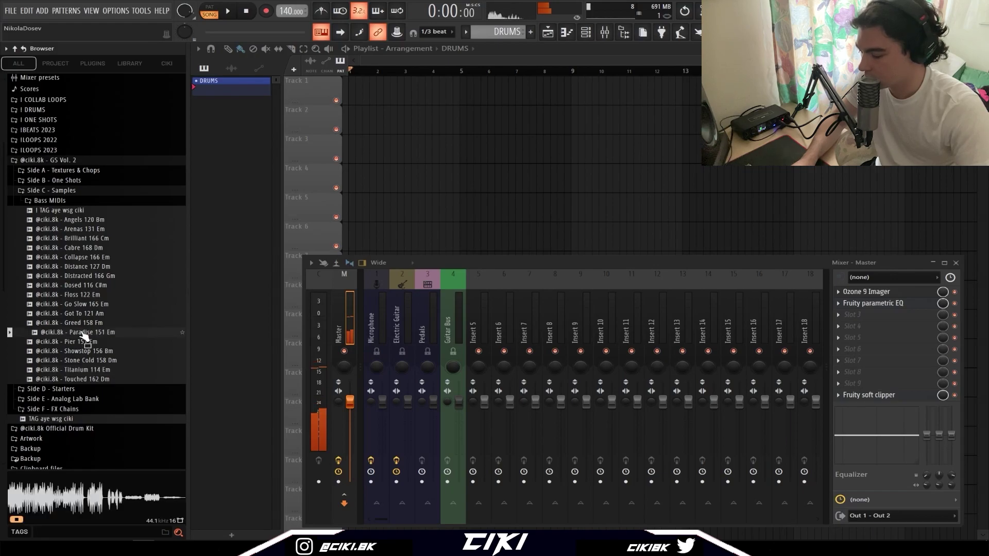
Place the Greed 158 Fm loop on Track 2 at bar 1 and set the project tempo to 158 BPM.
click(81, 324)
drag(201, 304, 355, 121)
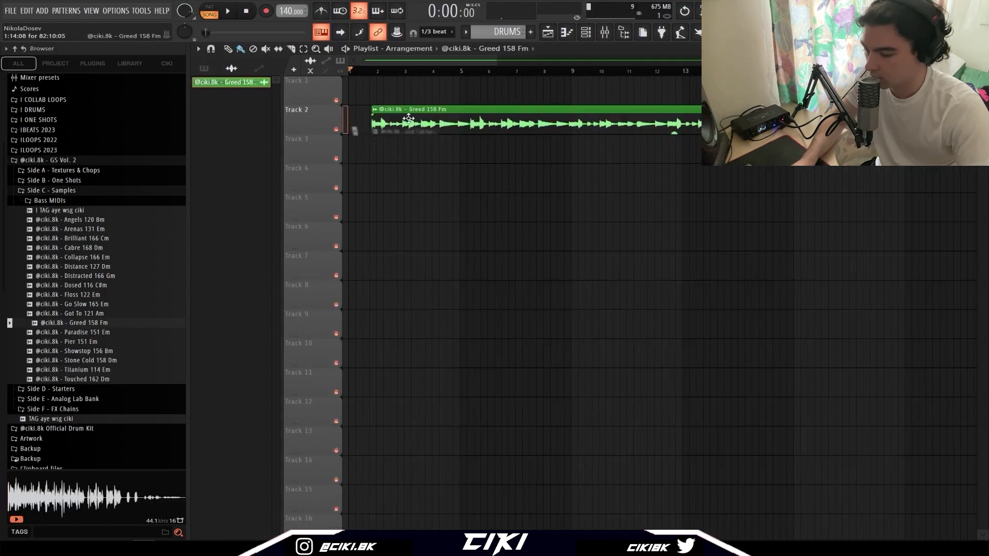
key(space)
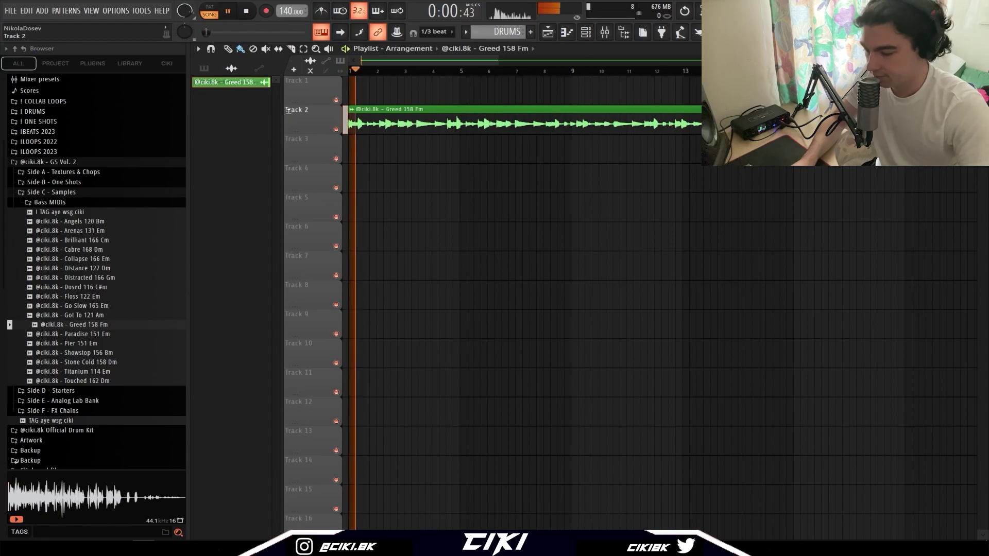
scroll(309, 117, up, 10)
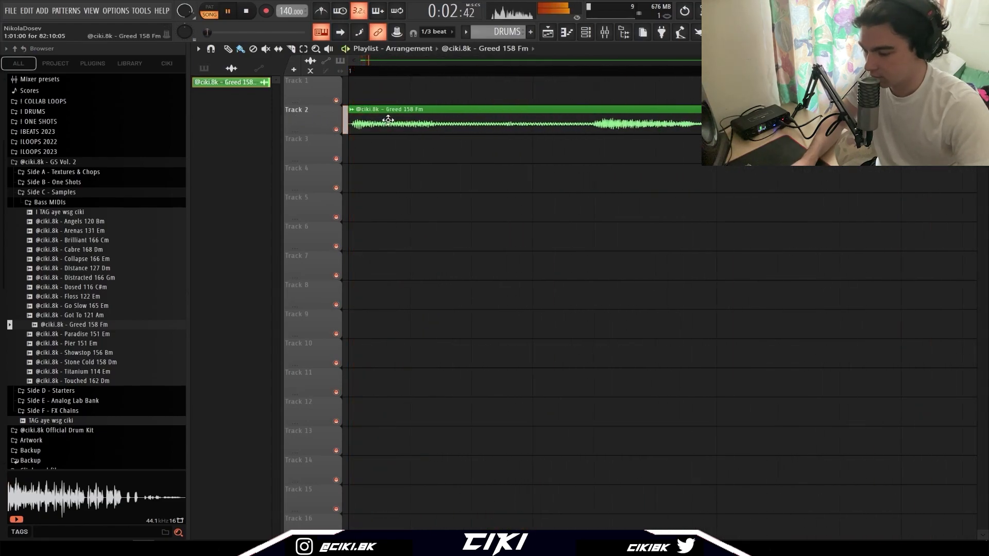
scroll(388, 120, down, 10)
drag(287, 12, 287, 6)
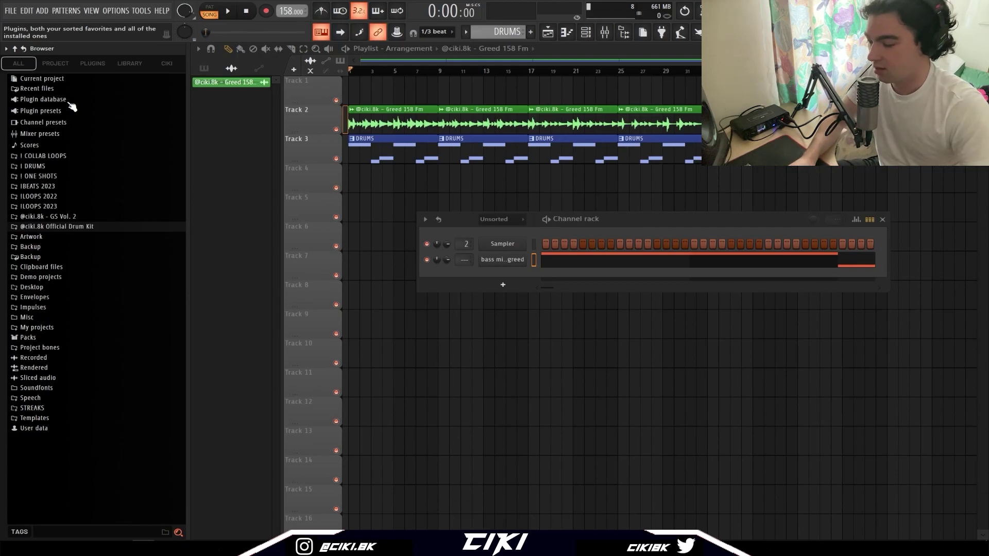
Add Clap [Hollow] from the Official Drum Kit and place a C5 note on beat 3 of each of eight bars.
click(92, 225)
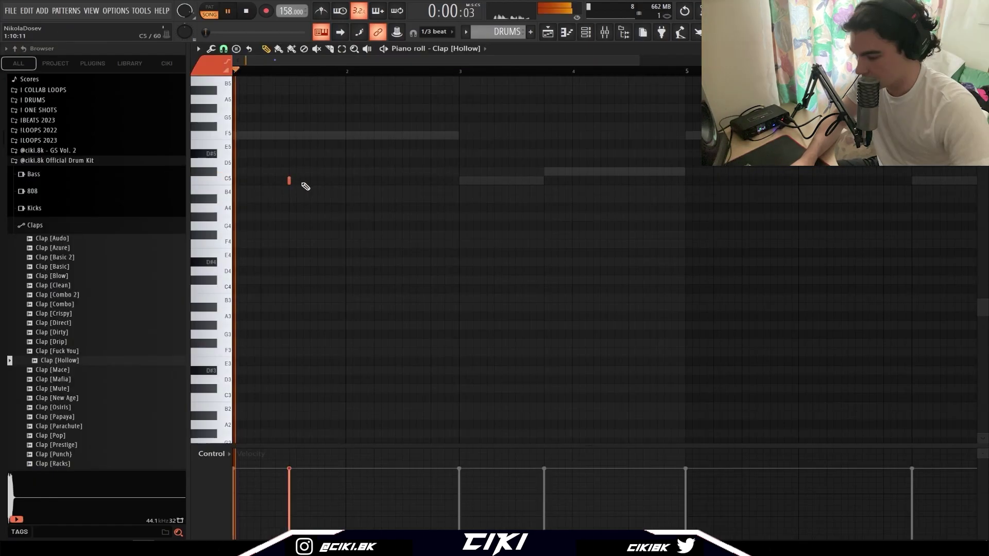
ctrl+scroll(434, 161, down, 3)
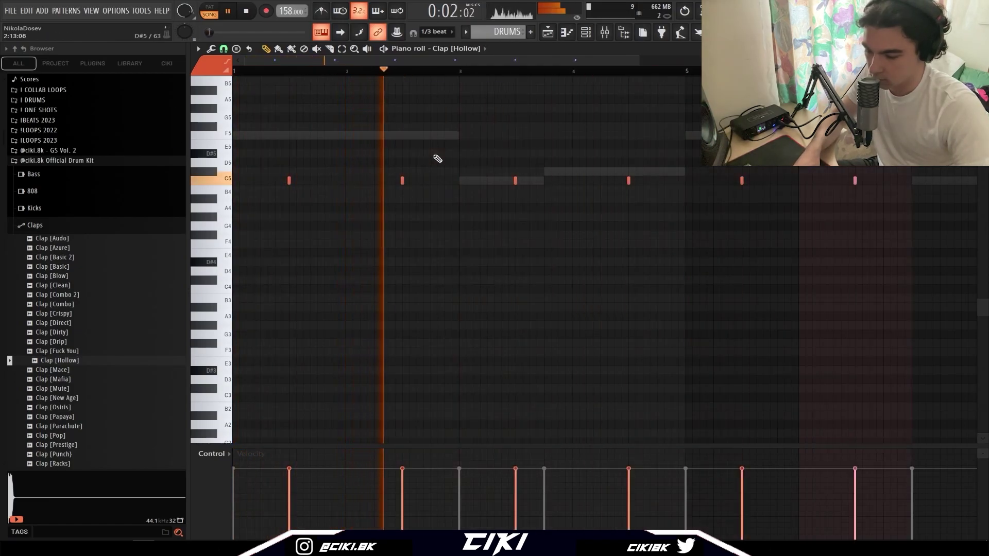
right_click(760, 181)
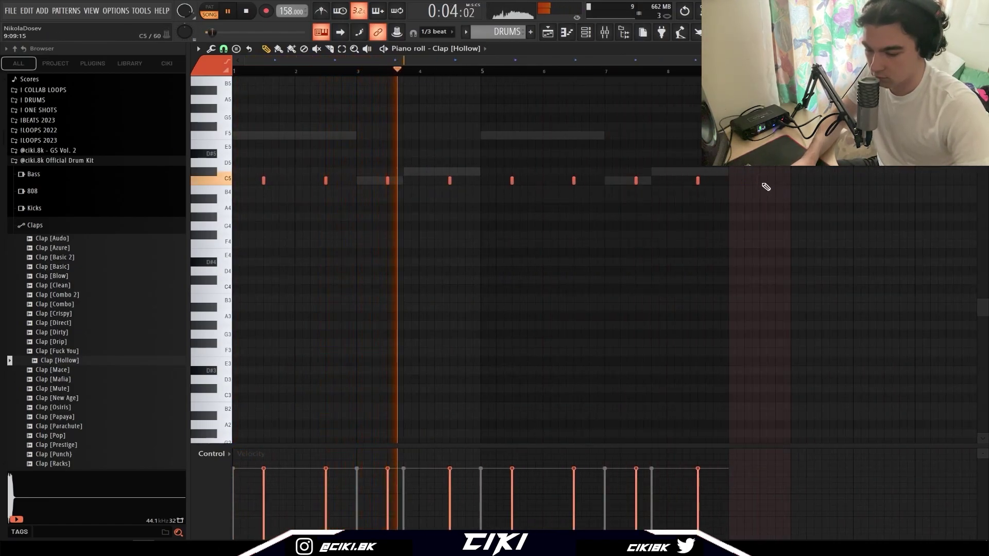
key(ctrl+a)
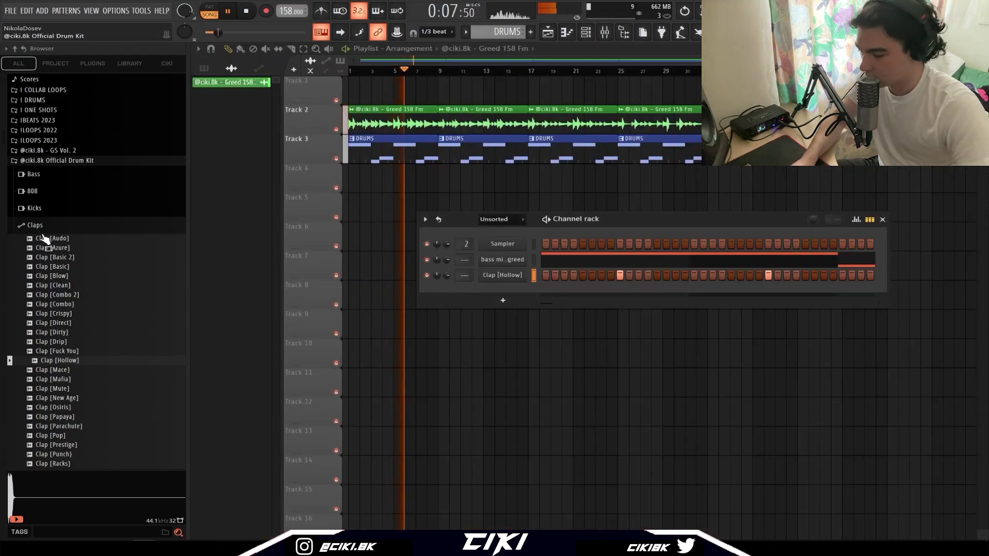
Audition the drum kit's hi-hat samples and add Hi-Hat [Chosen] as a new channel below the clap.
click(34, 225)
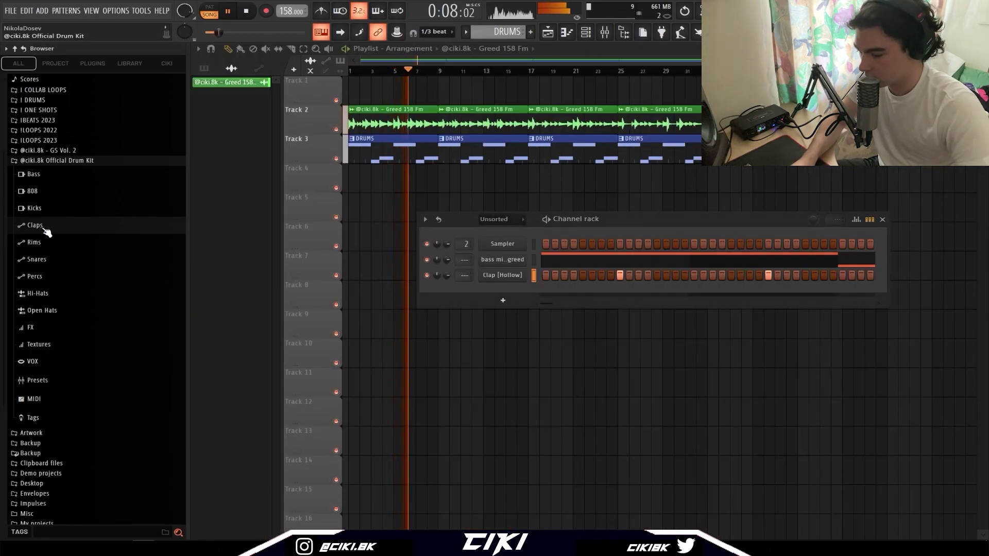
click(52, 292)
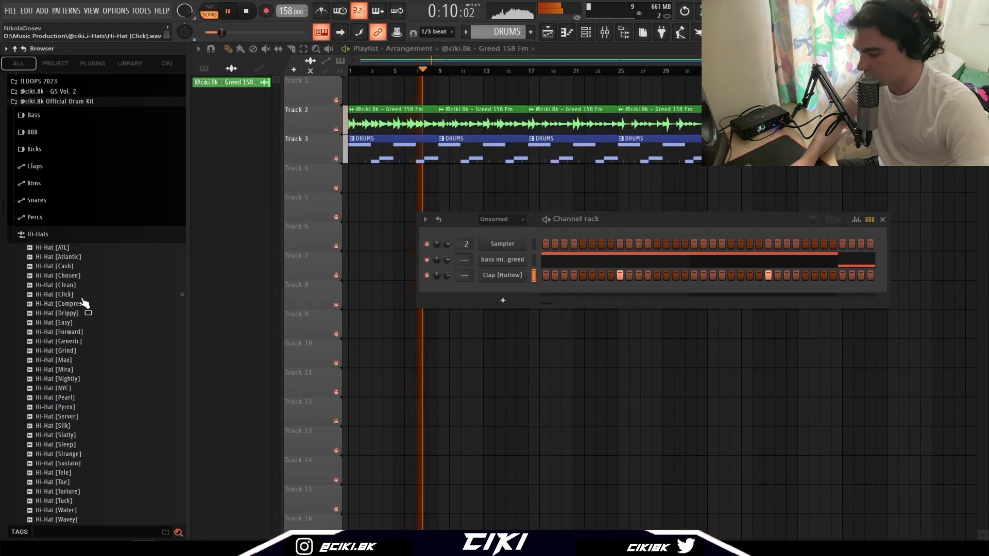
click(78, 295)
click(84, 286)
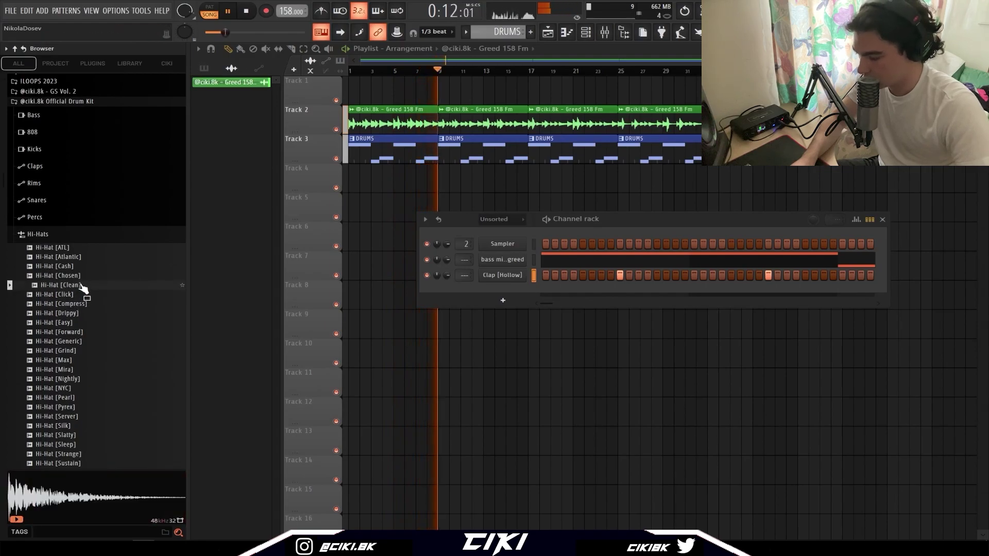
click(85, 277)
click(80, 268)
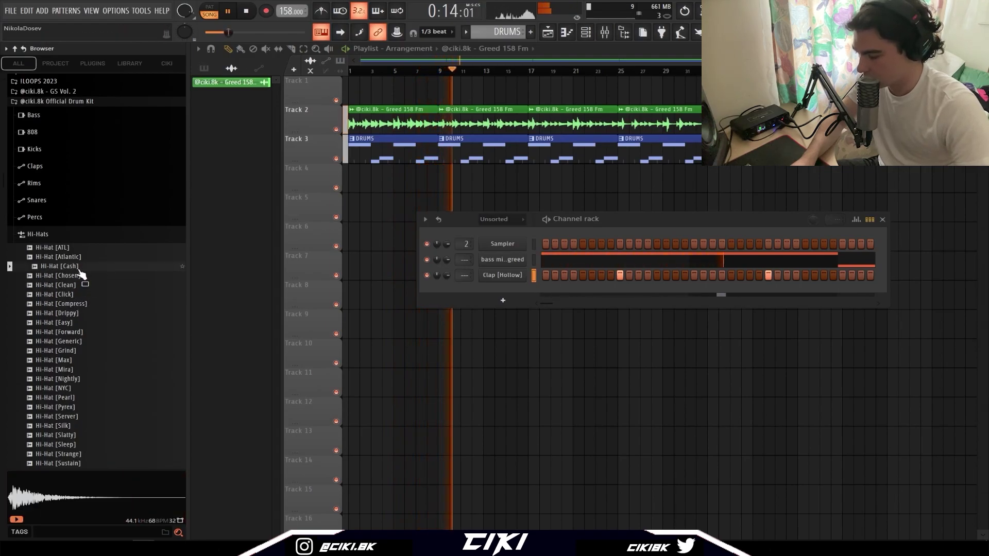
key(space)
click(77, 277)
drag(471, 289, 519, 290)
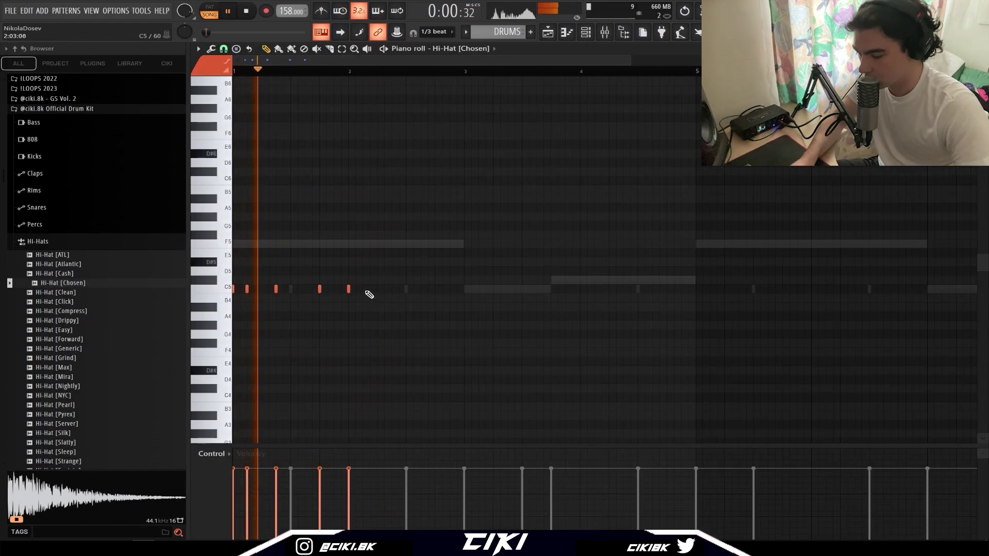
Write a syncopated C5 hi-hat pattern over the first four bars and duplicate it into bars 5 to 8.
click(364, 290)
click(377, 291)
click(407, 289)
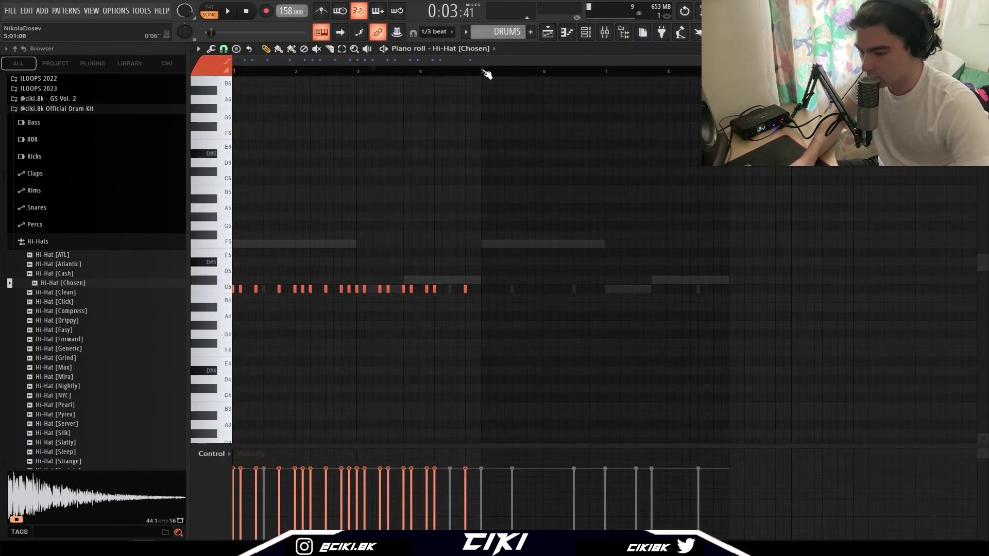
drag(483, 71, 1, 112)
key(ctrl+b)
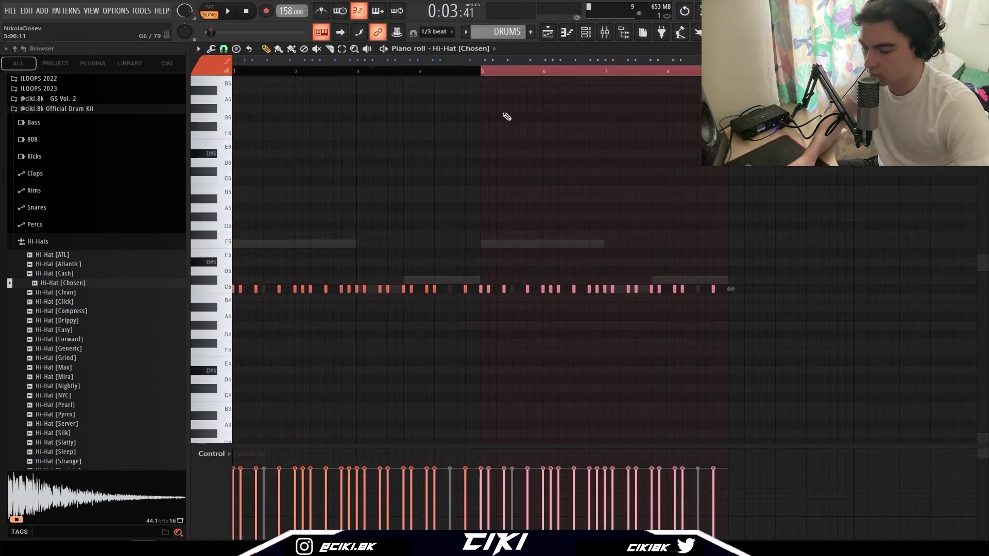
Play back the hi-hat pattern, close its piano roll and look through the drum kit's 808 samples.
key(ctrl+d)
drag(508, 74, 234, 72)
key(space)
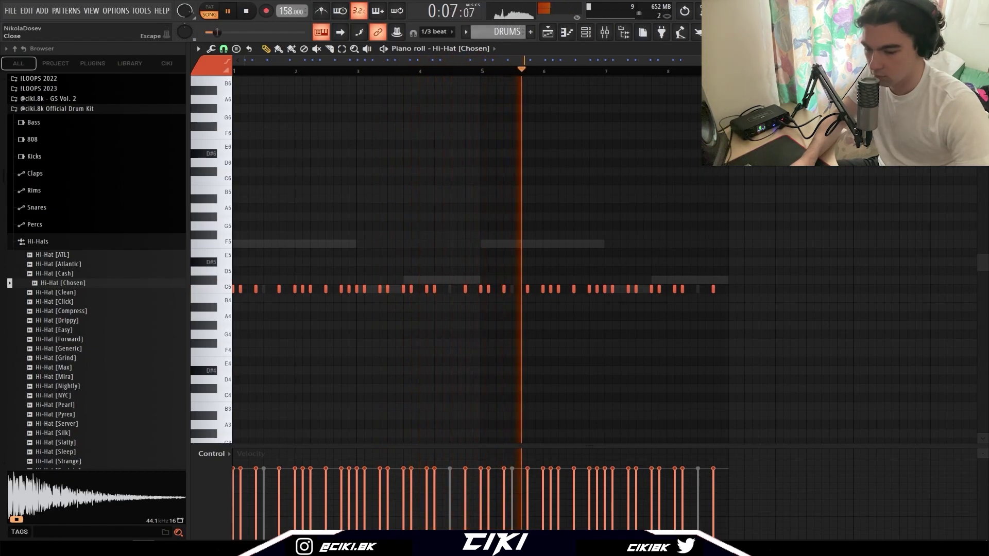
click(981, 48)
click(62, 240)
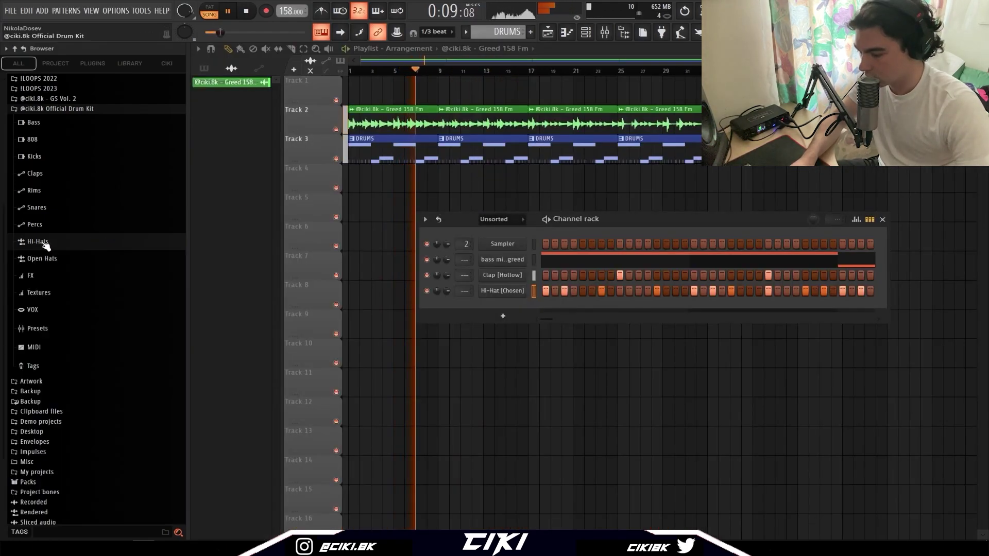
click(32, 139)
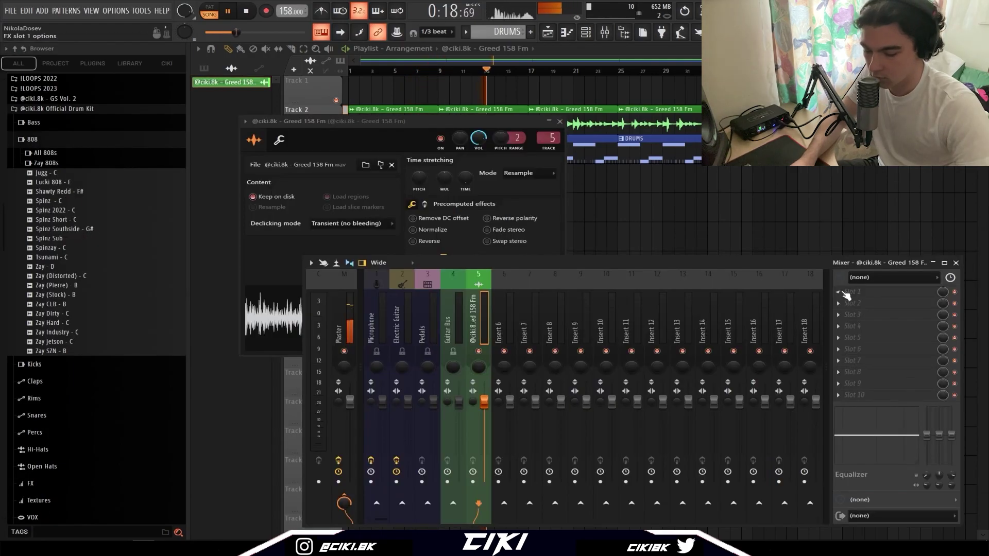
Insert a Parametric EQ on the mixer track of the Greed 158 Fm loop.
click(876, 292)
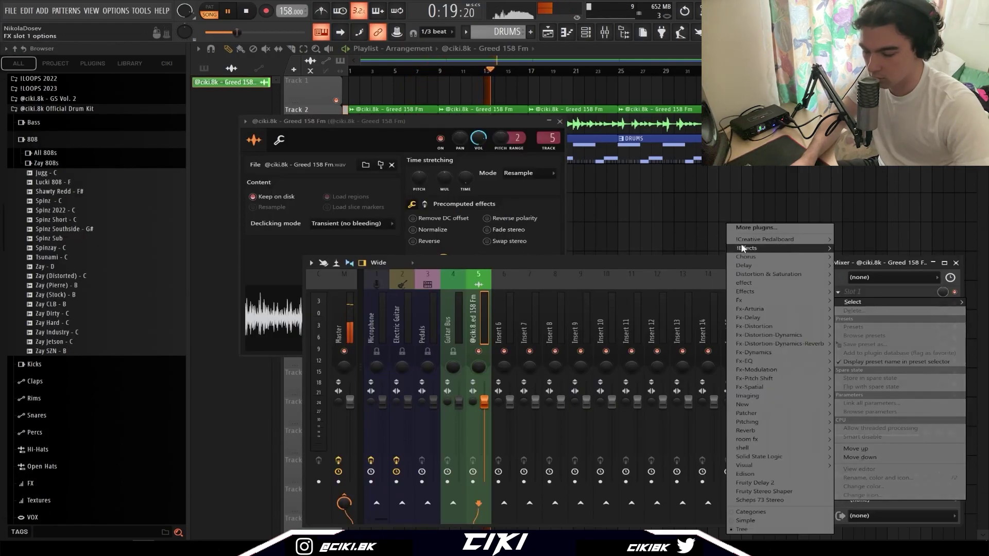
mouse_move(742, 248)
click(653, 416)
Make EQ band 1 a high-pass filter and tune its cutoff by ear between about 218 and 255 Hz.
right_click(278, 196)
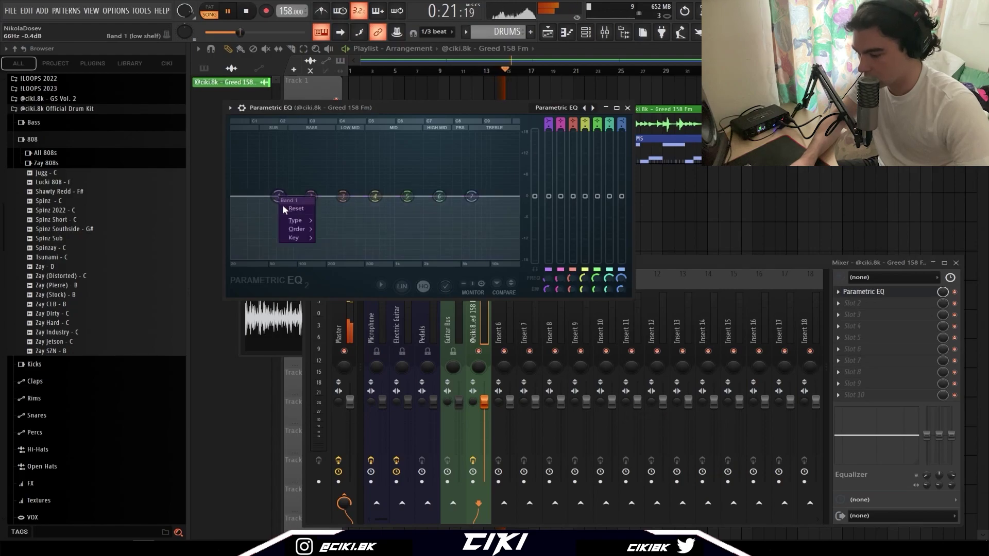
mouse_move(296, 221)
click(340, 247)
key(space)
key(space)
drag(279, 196, 330, 198)
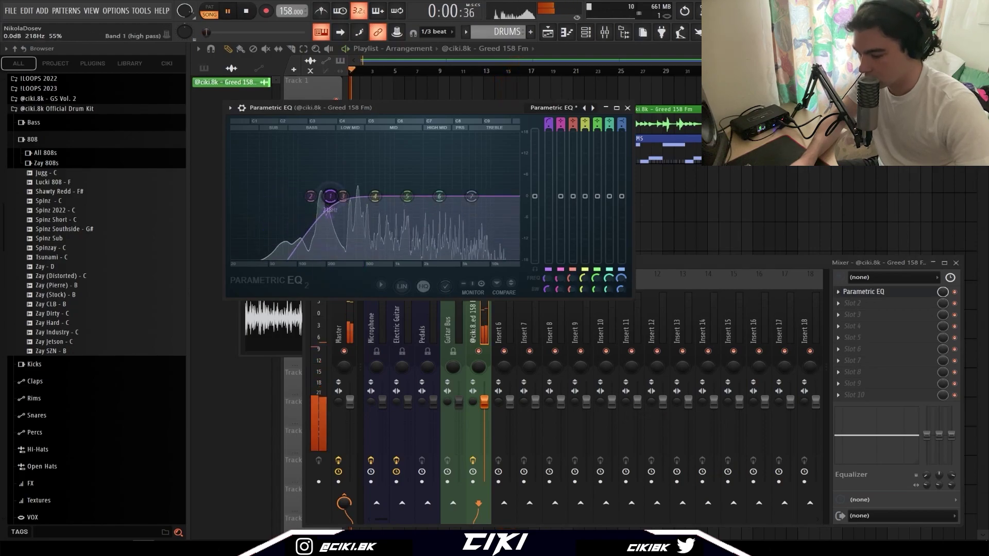
drag(548, 129, 540, 132)
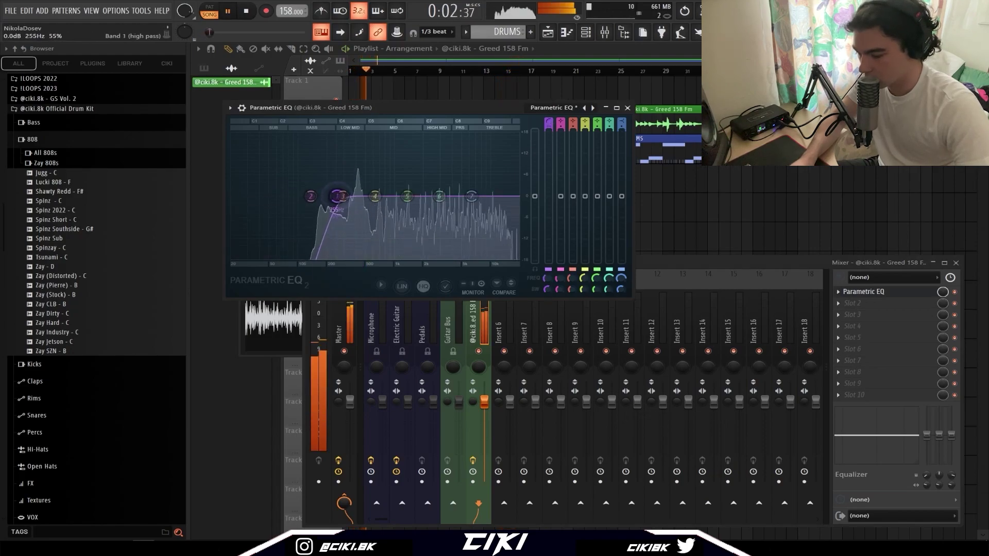
drag(335, 196, 328, 196)
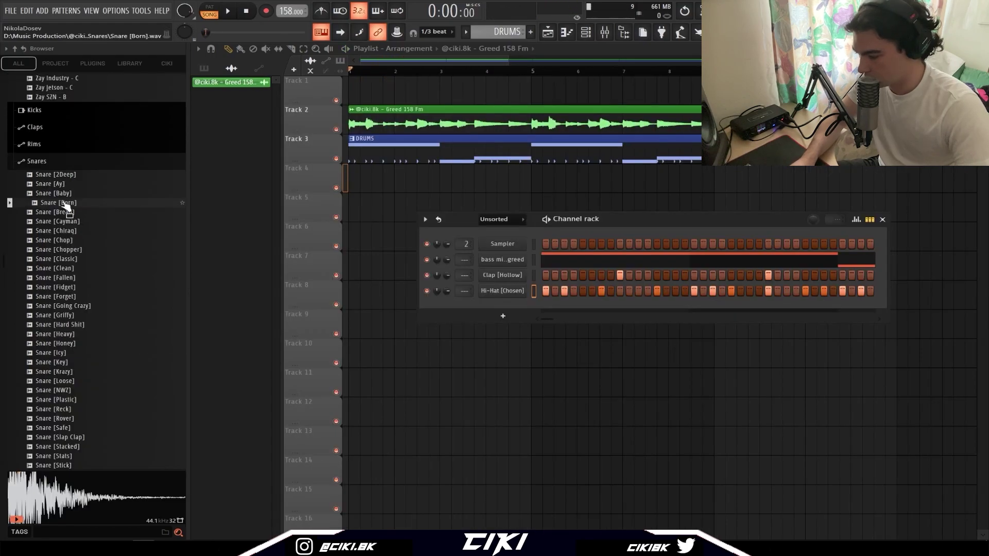
Audition the drum kit's snare samples and add Snare [Classic] as a new channel below the hi-hat.
click(69, 222)
click(69, 232)
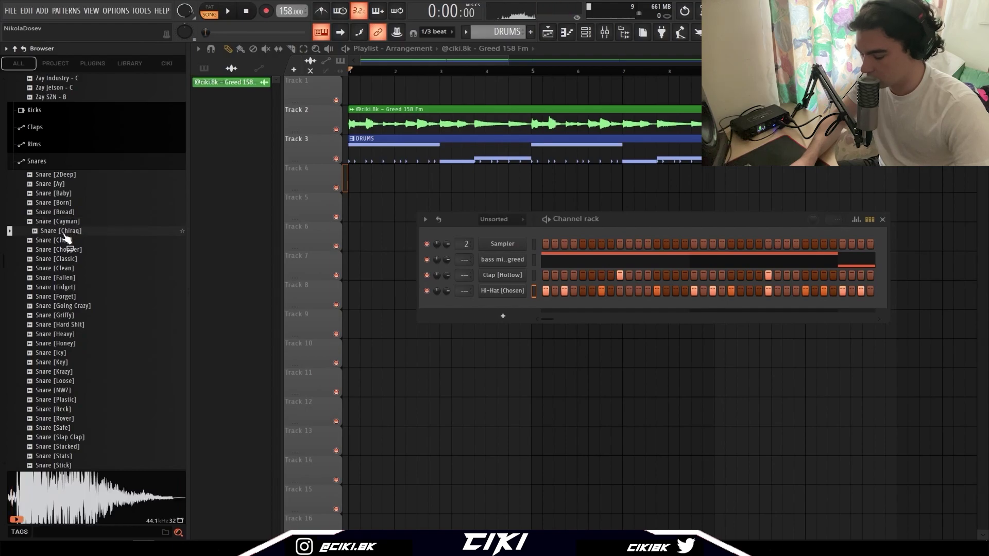
click(69, 240)
click(70, 249)
click(71, 259)
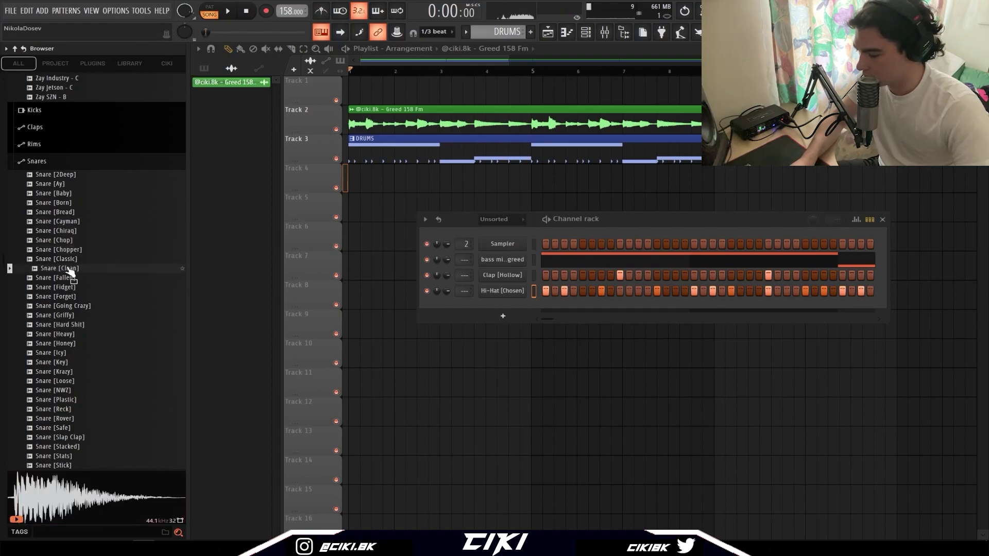
click(72, 268)
Audition the open hats, add Open Hat [Triangle] as a channel and place a hit on its first step.
click(71, 322)
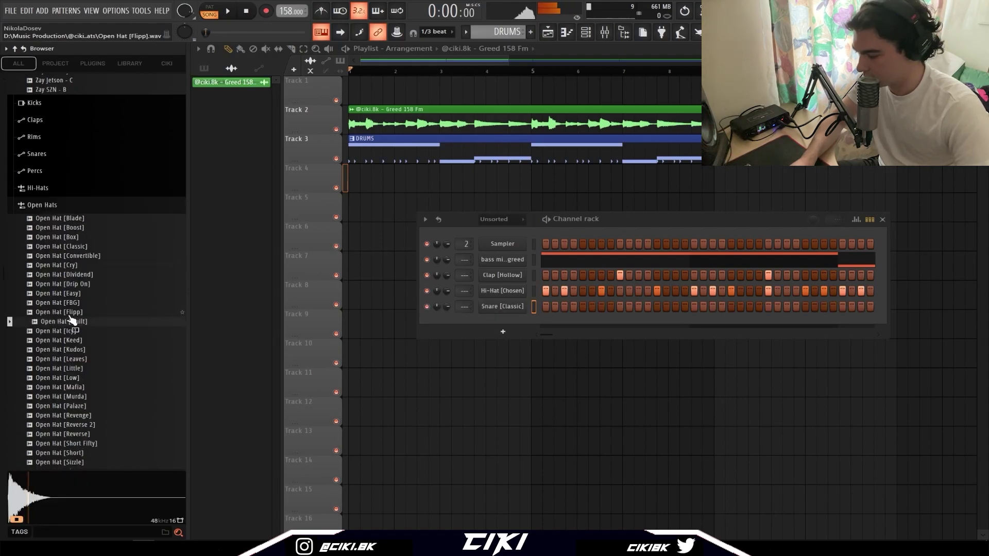
scroll(72, 319, down, 4)
click(79, 302)
click(75, 378)
click(75, 397)
click(79, 406)
Place C5 notes for Snare [Classic] on the third step of bars 1 and 3, checking them in playback.
key(space)
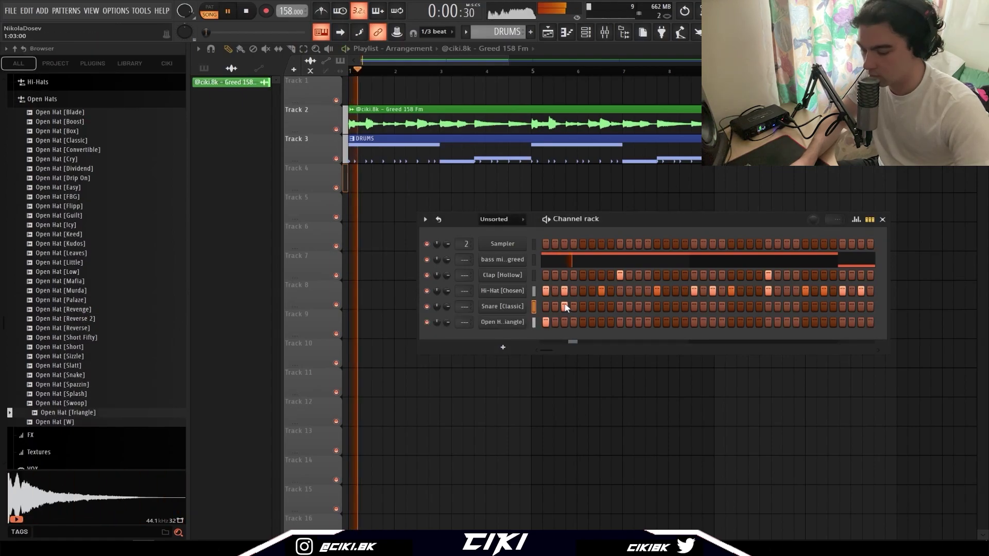
right_click(508, 307)
click(523, 306)
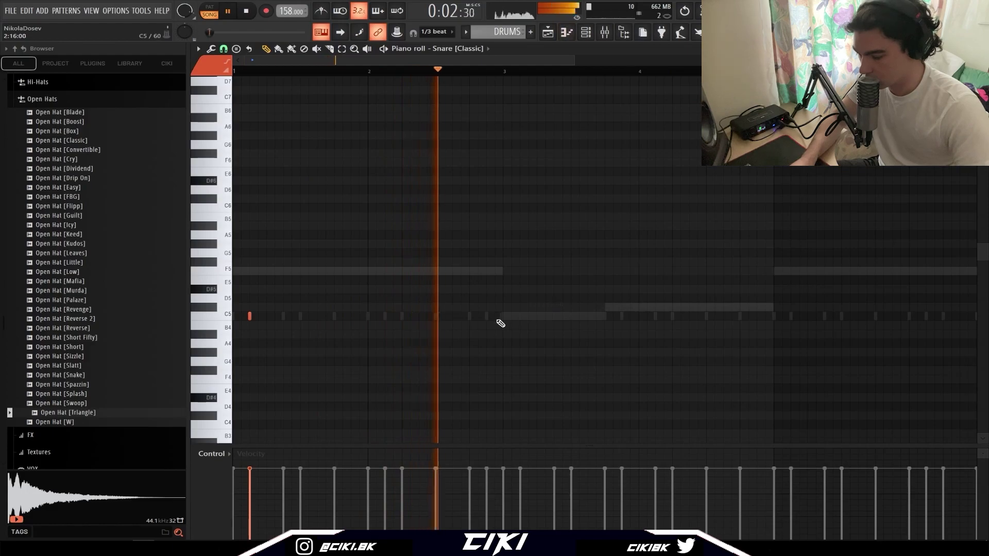
click(527, 316)
key(space)
key(space)
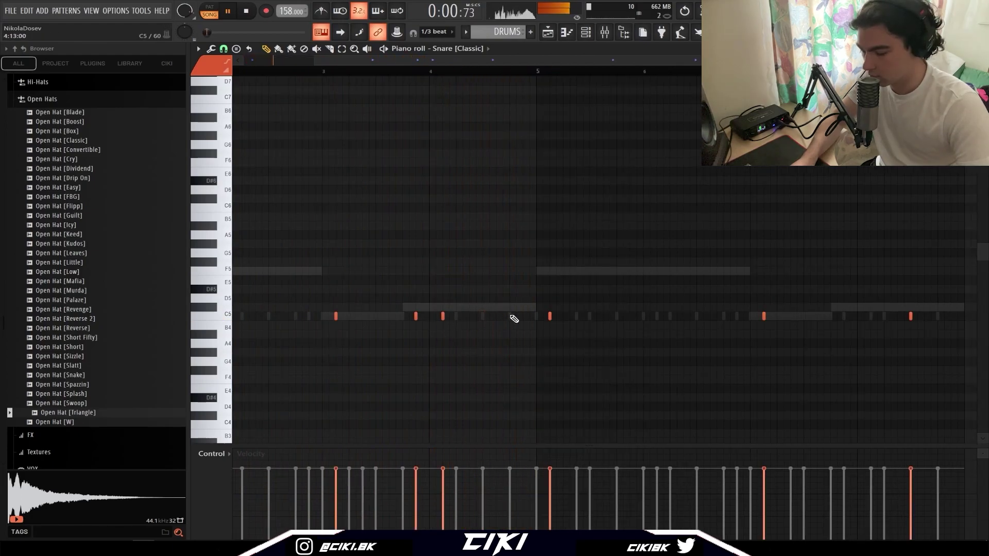
Add C5 snare notes near the end of bar 3 and early in bar 4, then duplicate the four bars into bars 5 to 8.
scroll(512, 318, down, 3)
drag(485, 318, 744, 323)
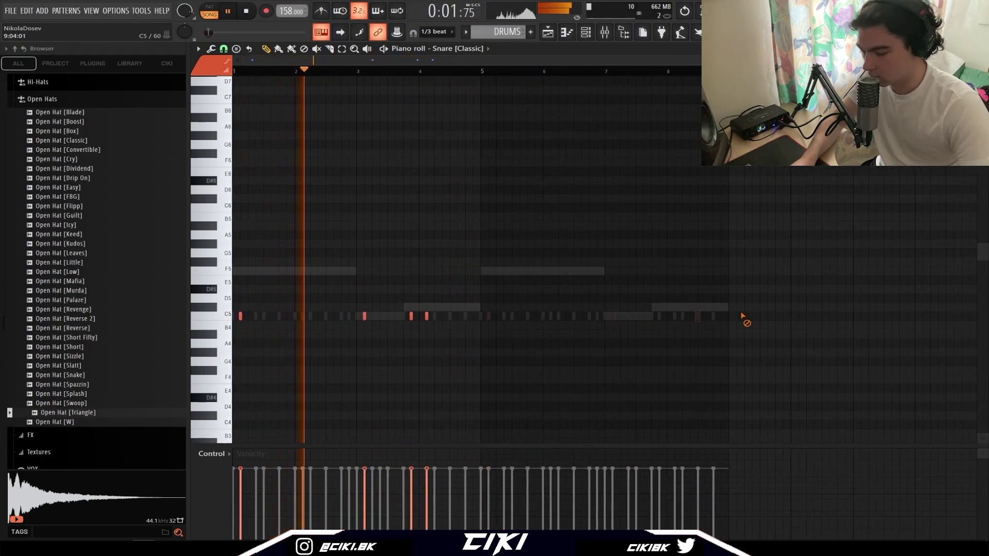
key(ctrl+b)
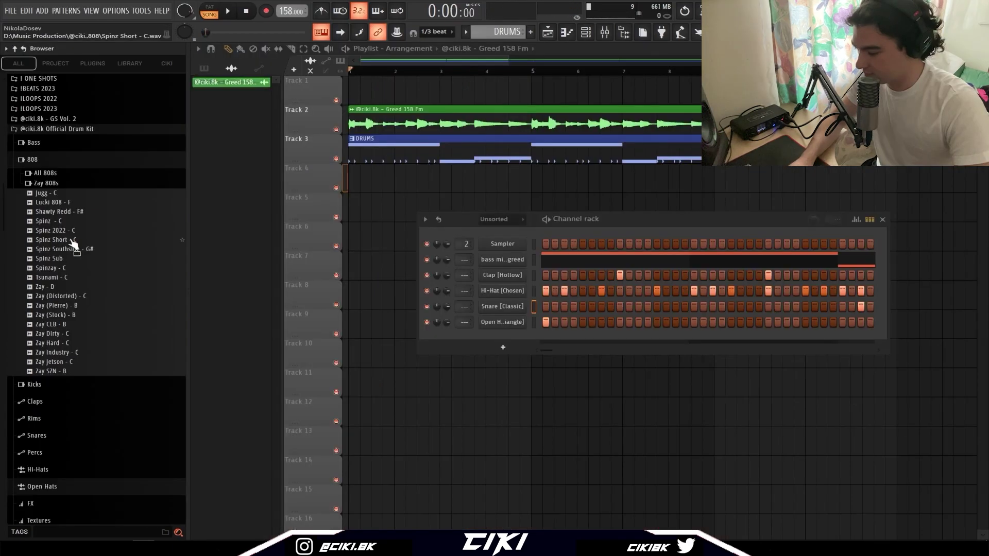
Add the Spinz Short - C 808 as a channel and place F5, F5, C5, C#5 and C#5 notes along the bass over bars 1 to 4.
drag(56, 258, 67, 242)
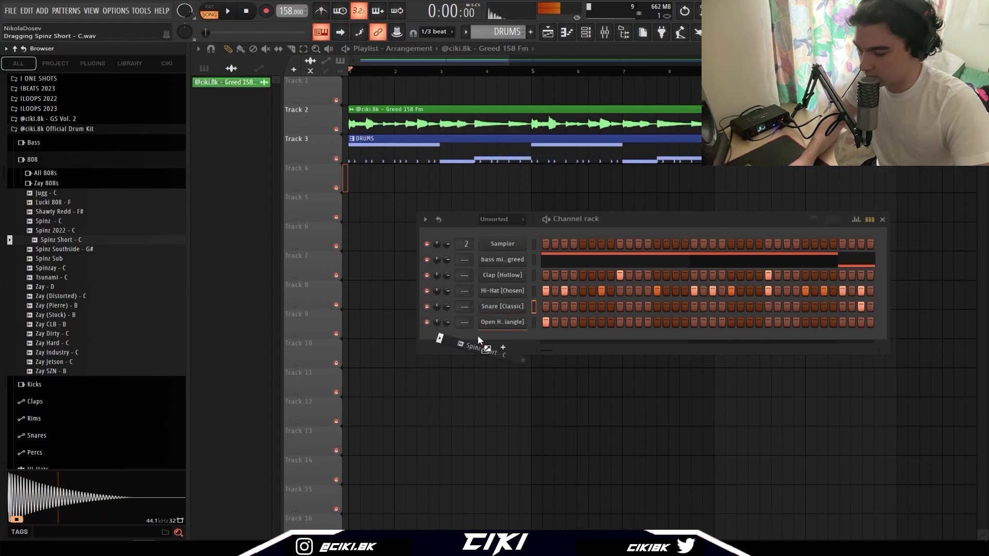
drag(478, 339, 498, 340)
key(space)
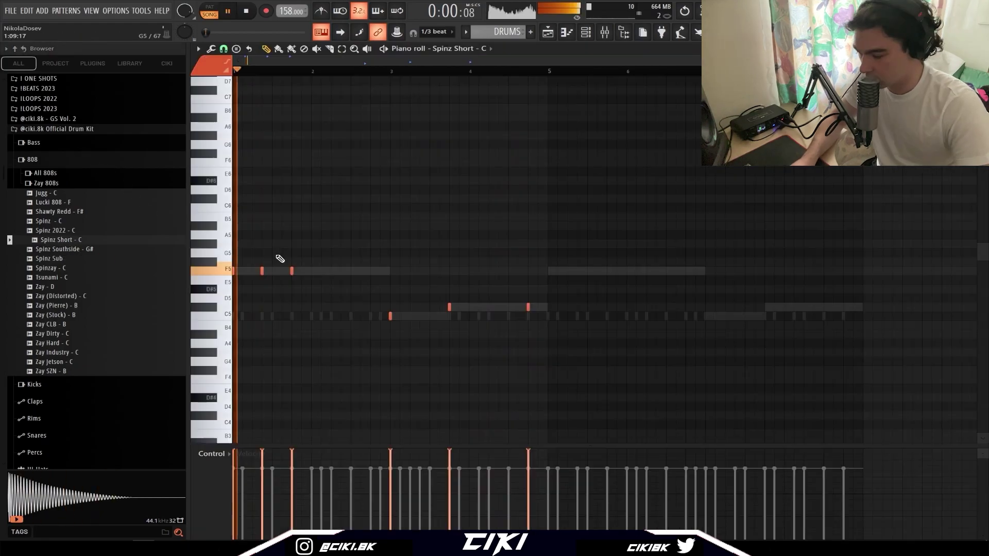
right_click(261, 271)
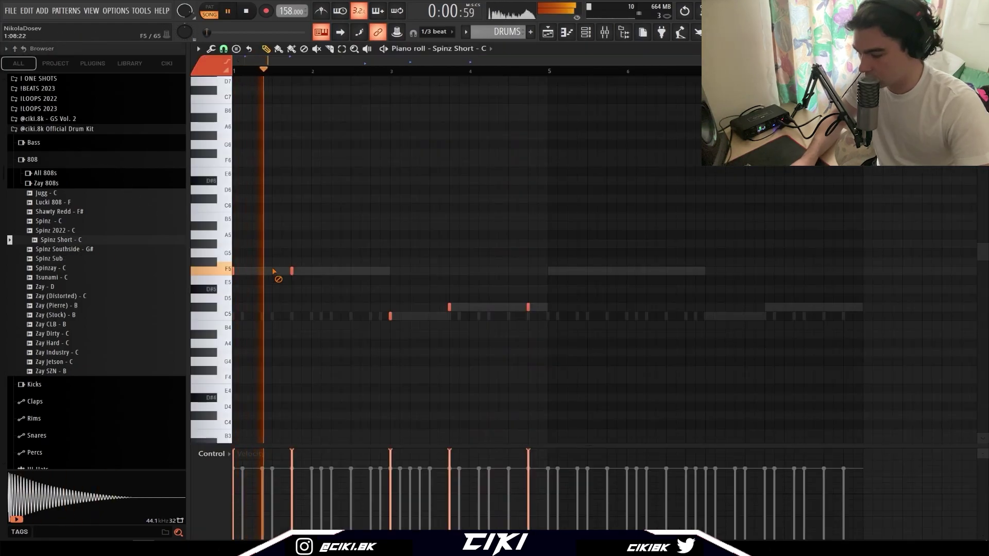
click(424, 181)
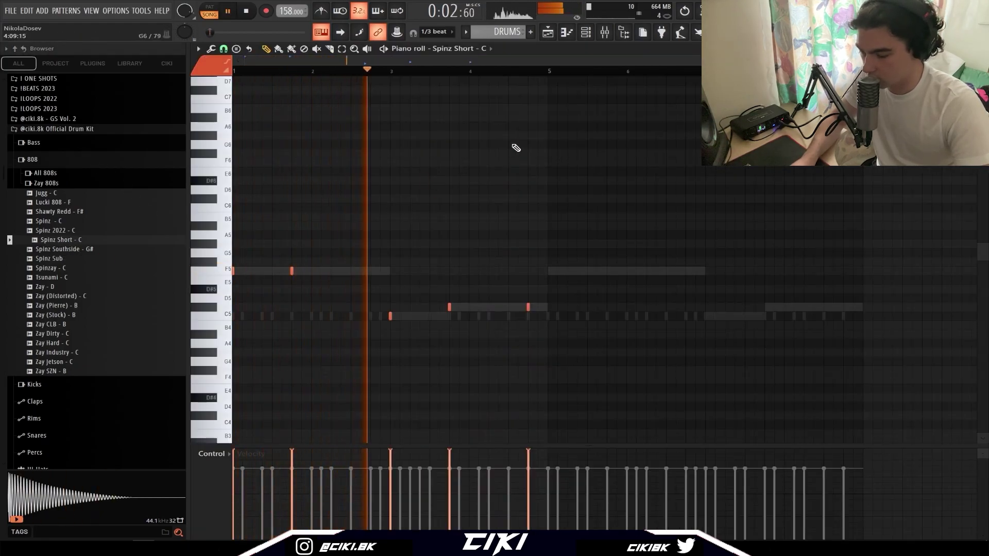
Duplicate the four-bar Spinz Short - C pattern into bars 5 to 8 and close the piano roll.
drag(549, 72, 232, 85)
key(ctrl+b)
right_click(503, 181)
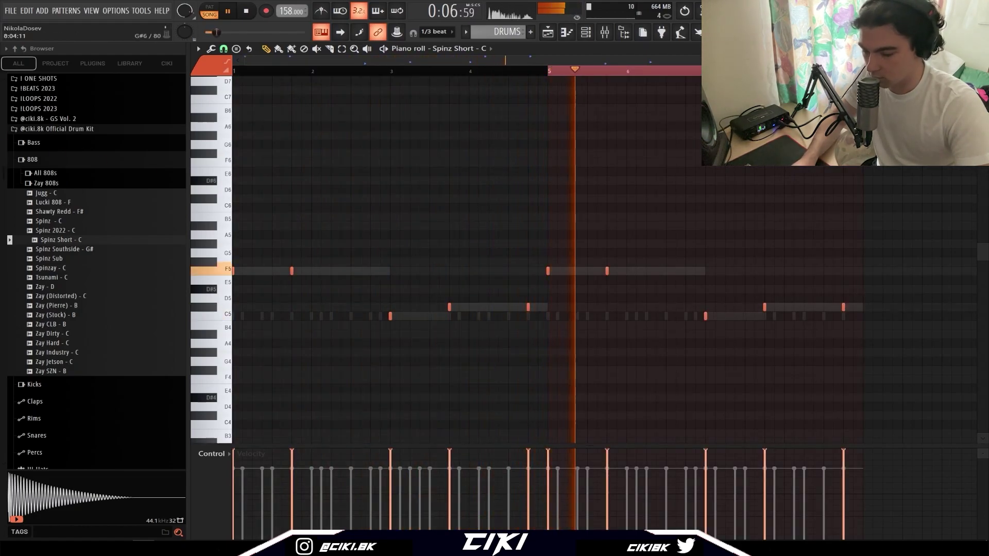
key(Escape)
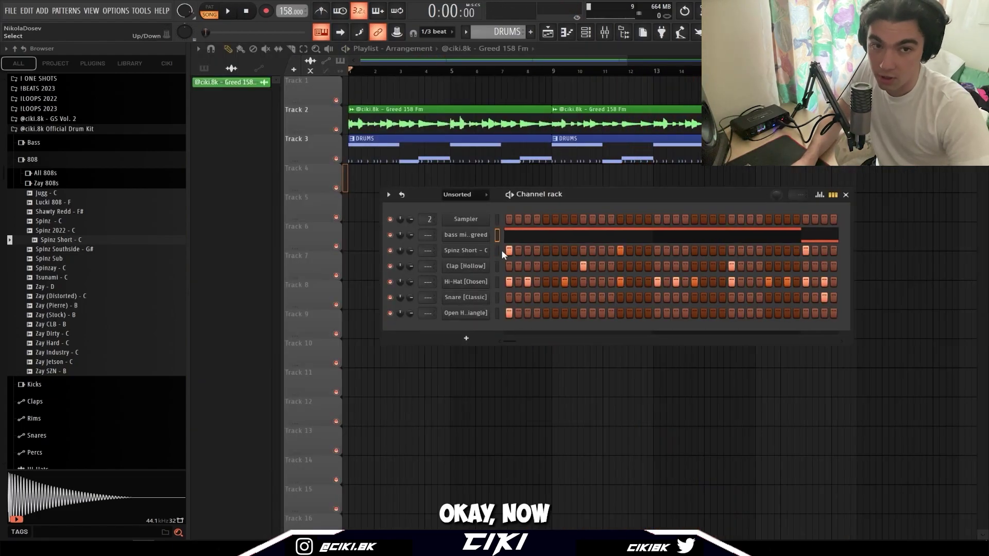
Select the five drum channels from Spinz Short - C to Open Hat [Triangle] and route them to mixer tracks 7 to 11.
drag(502, 250, 503, 314)
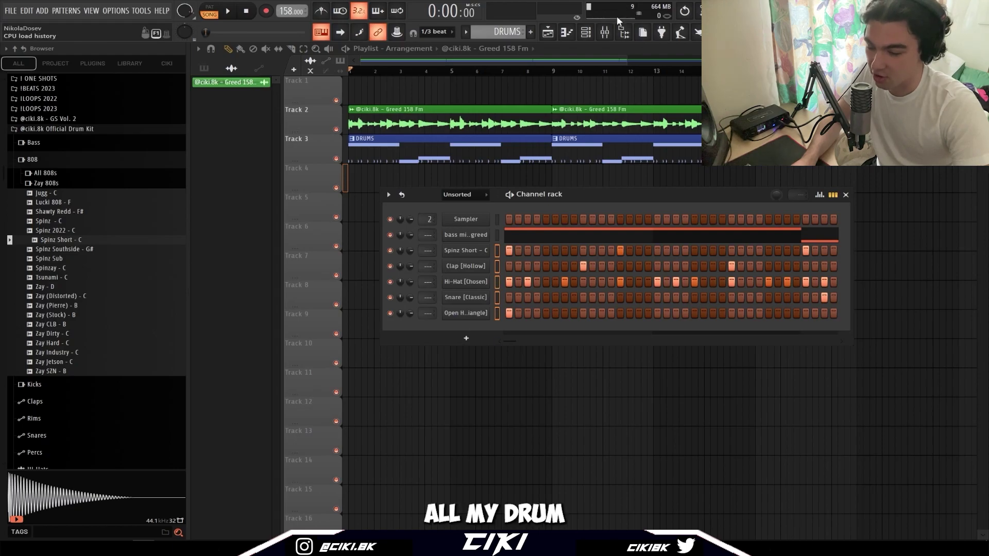
click(605, 32)
click(530, 318)
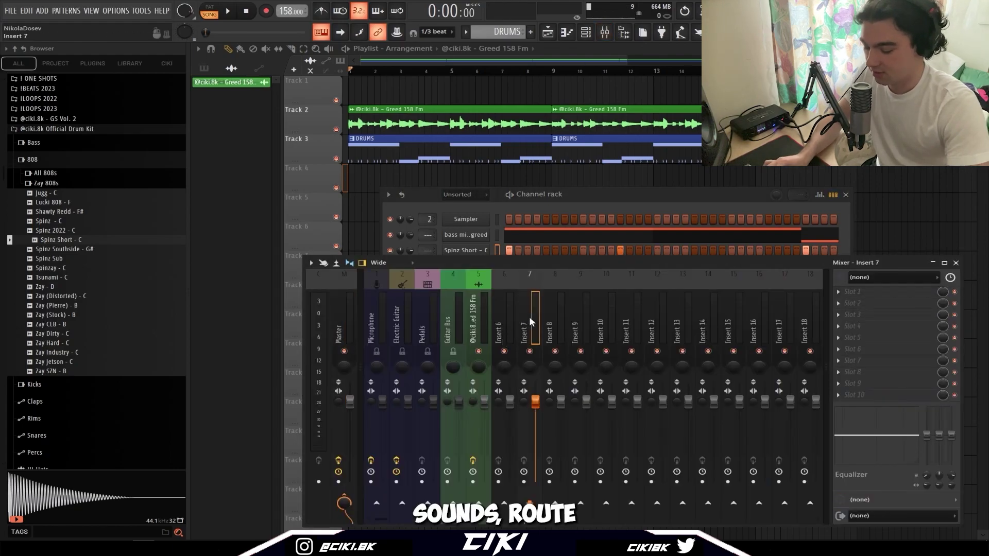
key(ctrl+l)
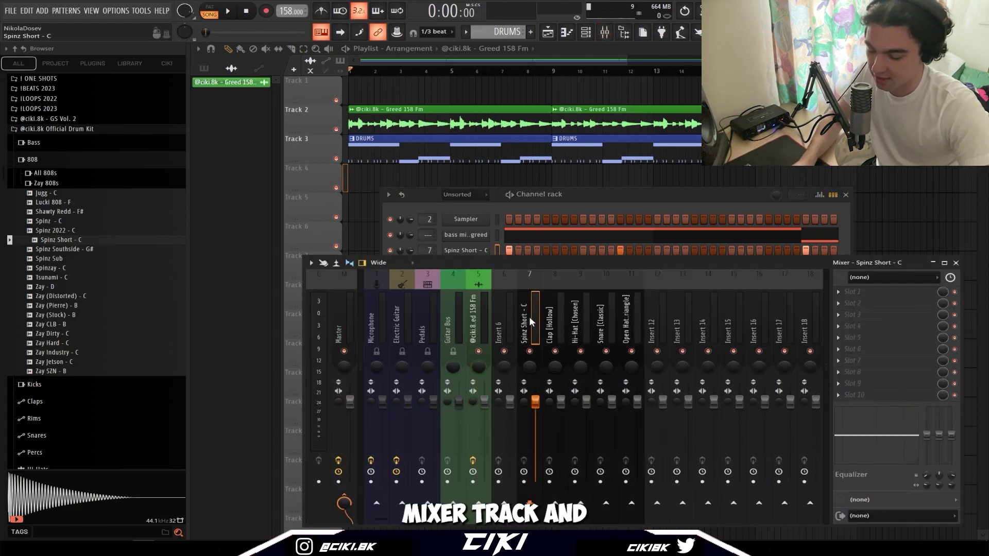
drag(554, 196, 572, 110)
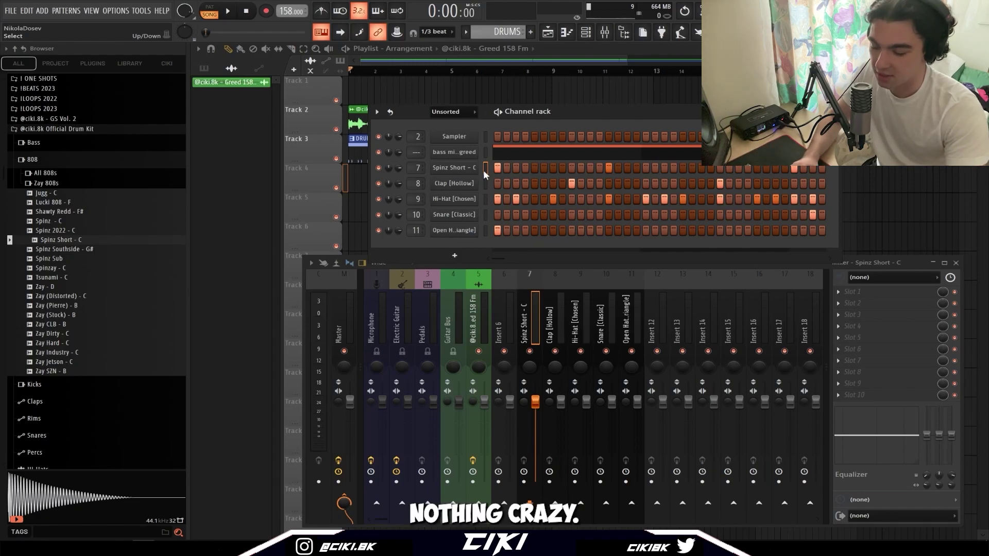
Normalize the Spinz Short - C sample and boost its gain to 3%, checking it against the beat.
key(space)
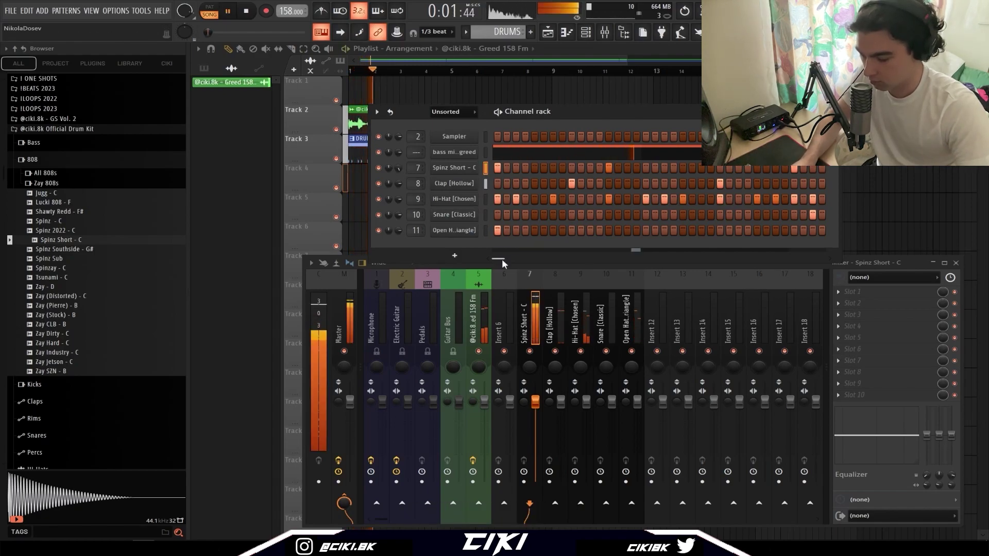
click(467, 173)
click(284, 169)
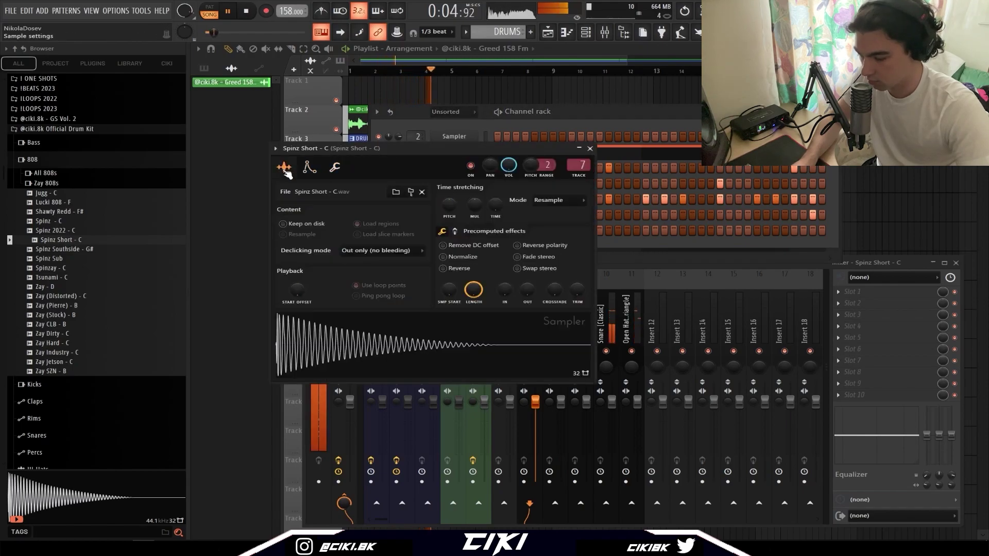
click(455, 232)
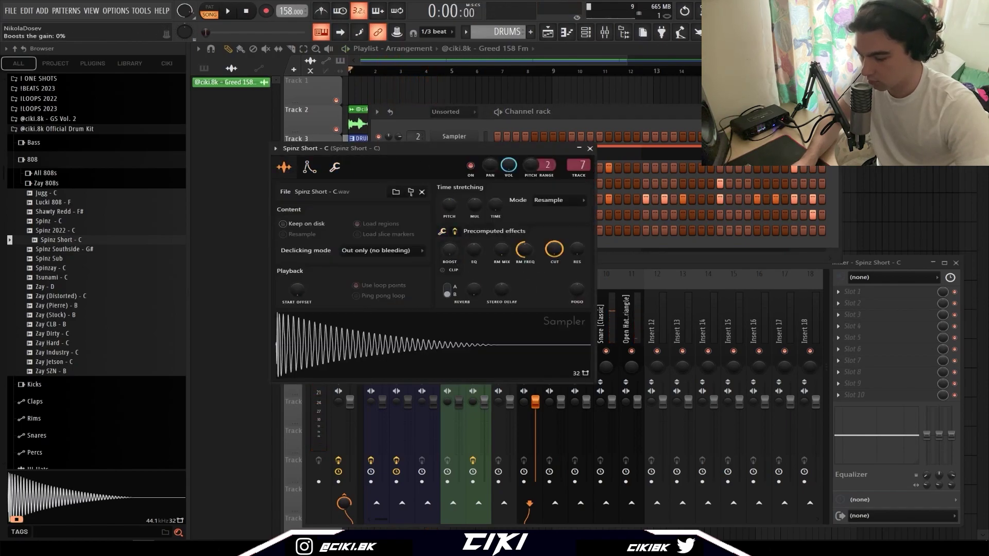
key(space)
click(445, 232)
click(457, 257)
click(455, 232)
drag(453, 252, 453, 254)
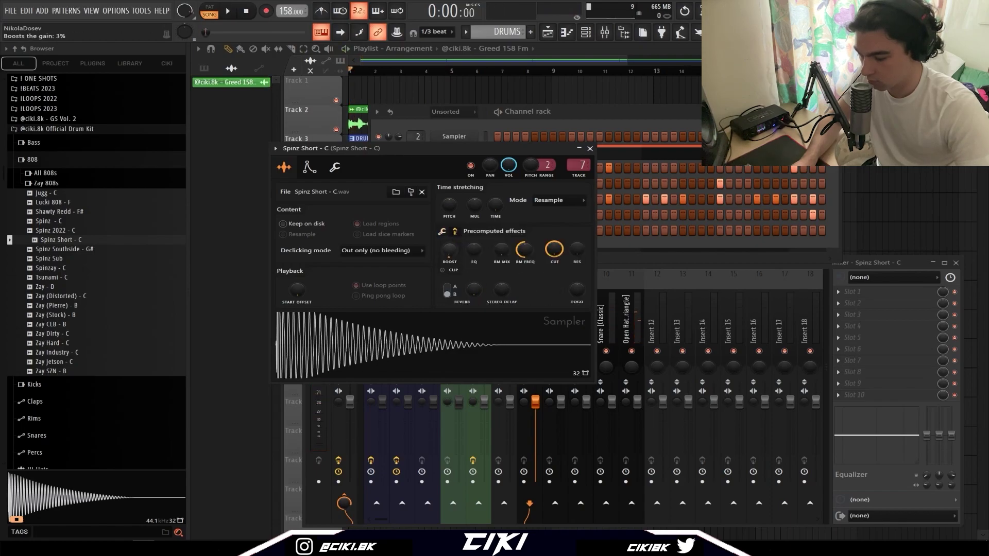
key(space)
click(591, 149)
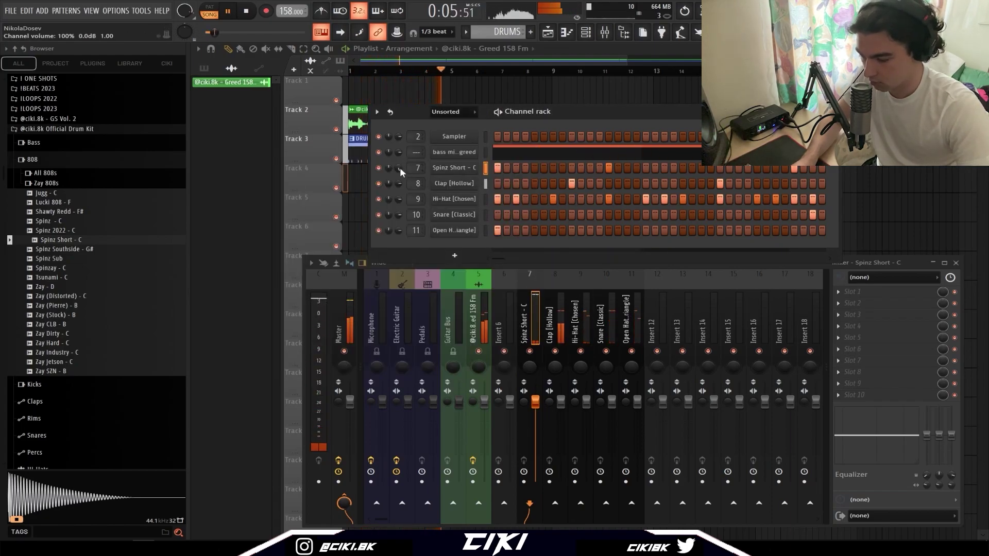
Adjust the channel volume of Clap [Hollow] while the beat plays.
click(562, 321)
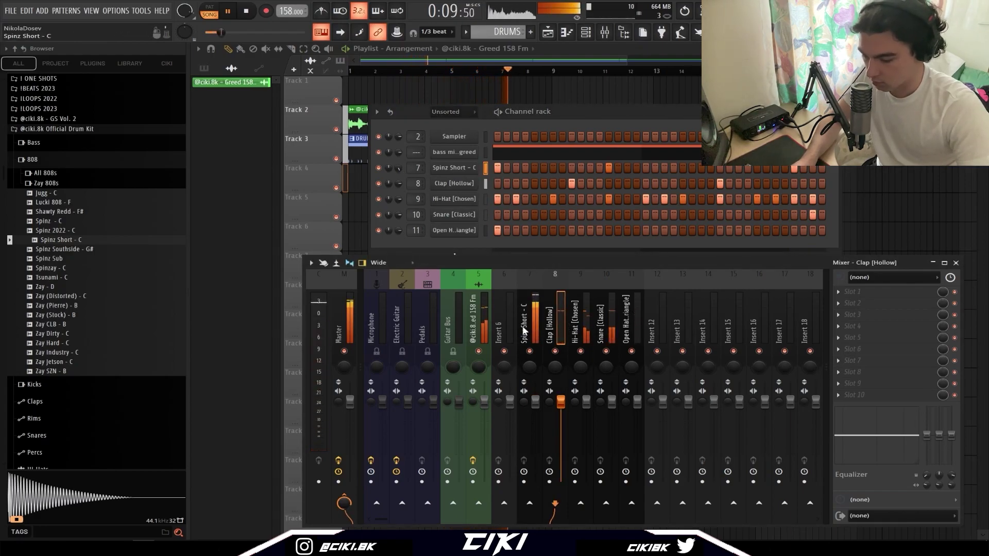
key(space)
drag(399, 184, 400, 172)
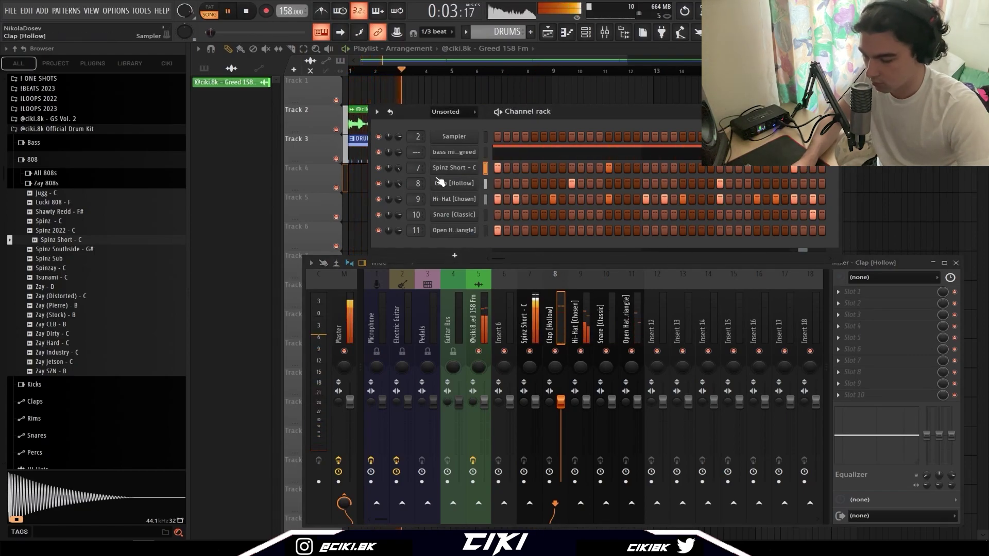
drag(399, 183, 399, 182)
Pan the hi-hat slightly left, the snare 26% right and the open hat slightly right in the mixer, then play the beat.
click(603, 333)
click(580, 332)
key(space)
drag(580, 368, 580, 377)
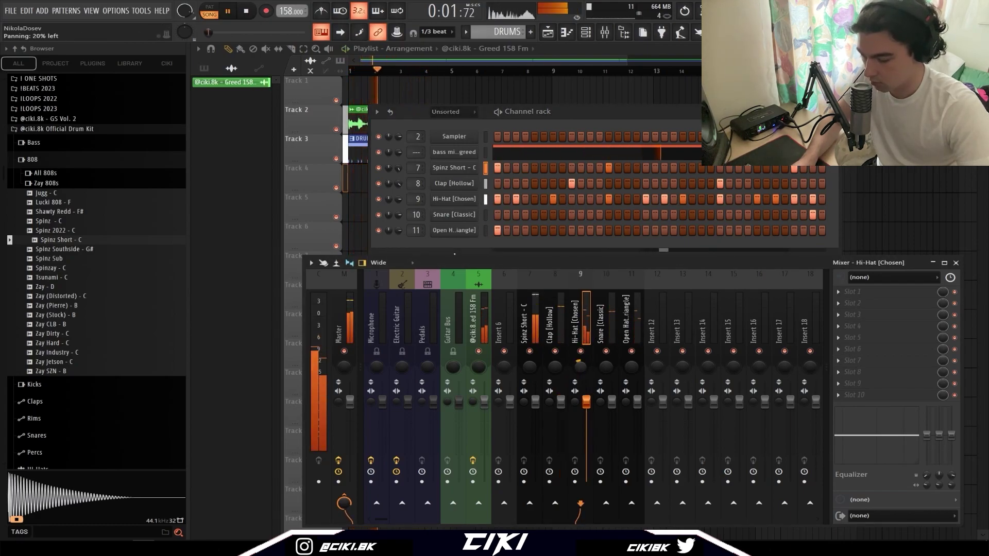
click(610, 347)
drag(605, 366, 605, 362)
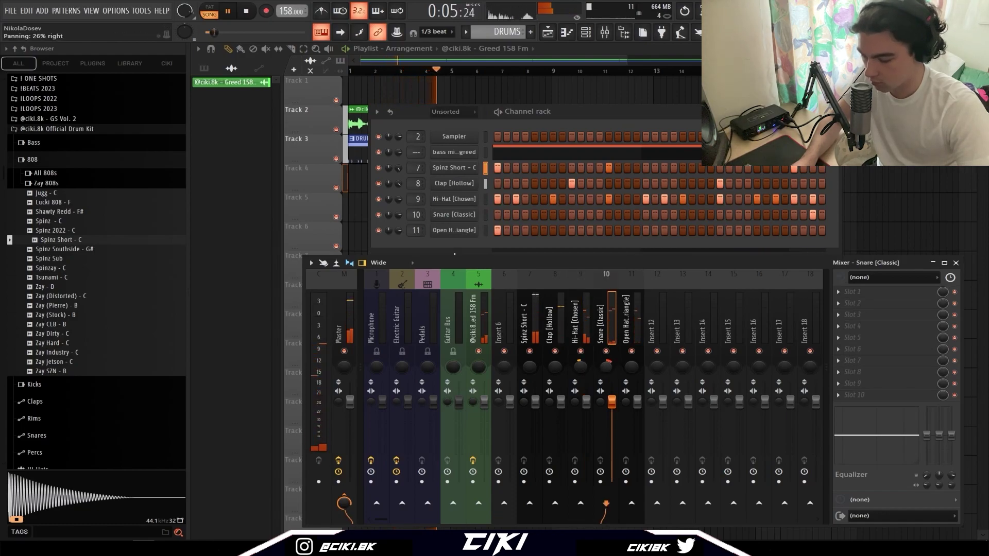
drag(637, 366, 637, 364)
key(space)
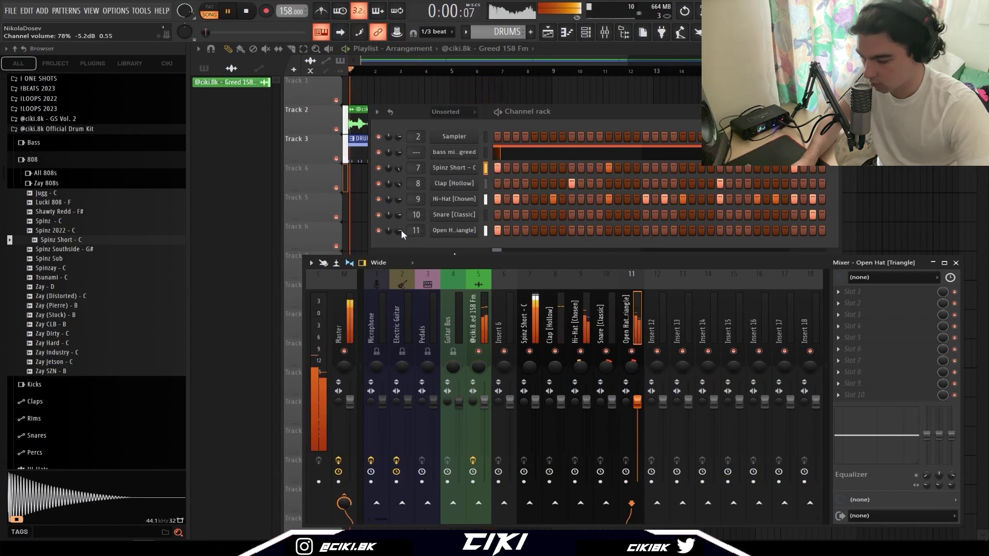
Pan the open hat 39% right in the mixer and check the result against the beat.
key(space)
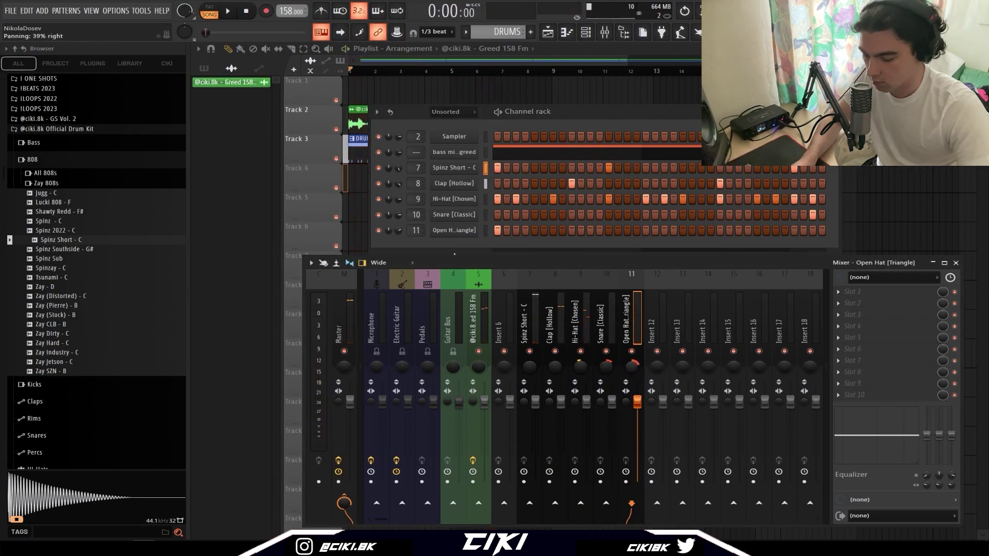
key(space)
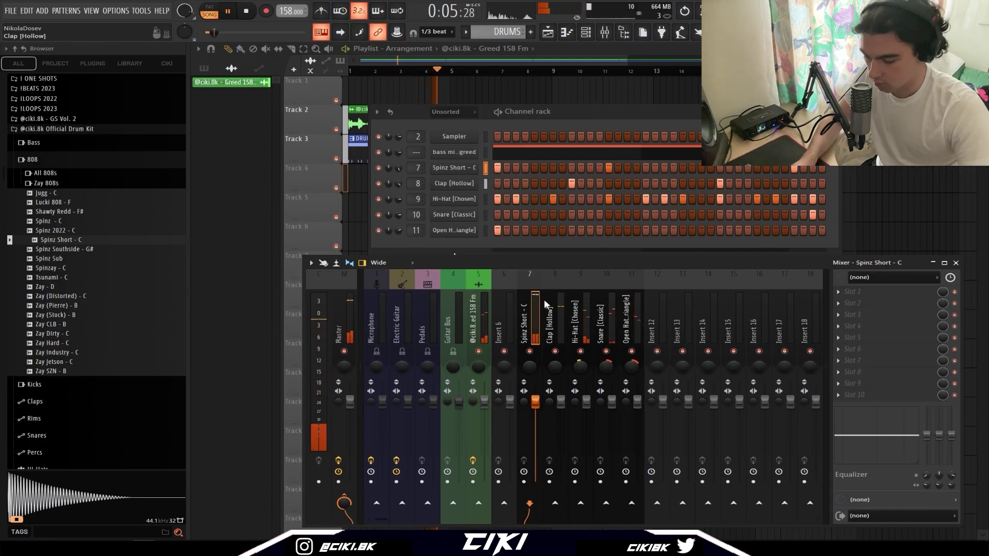
key(space)
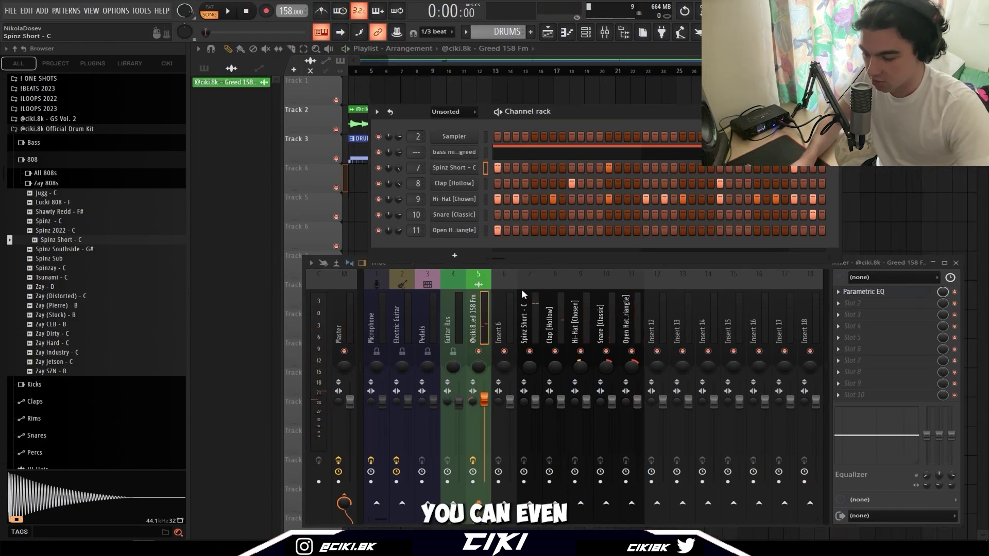
Increase the fade-out of the Spinz Short - C sample, set its gain boost to 1%, and play the beat.
click(485, 153)
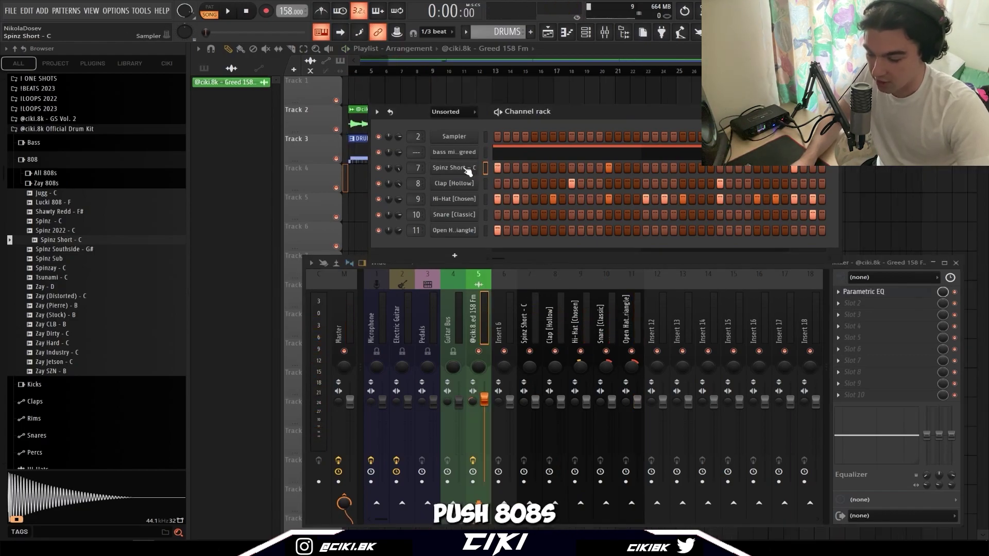
click(467, 170)
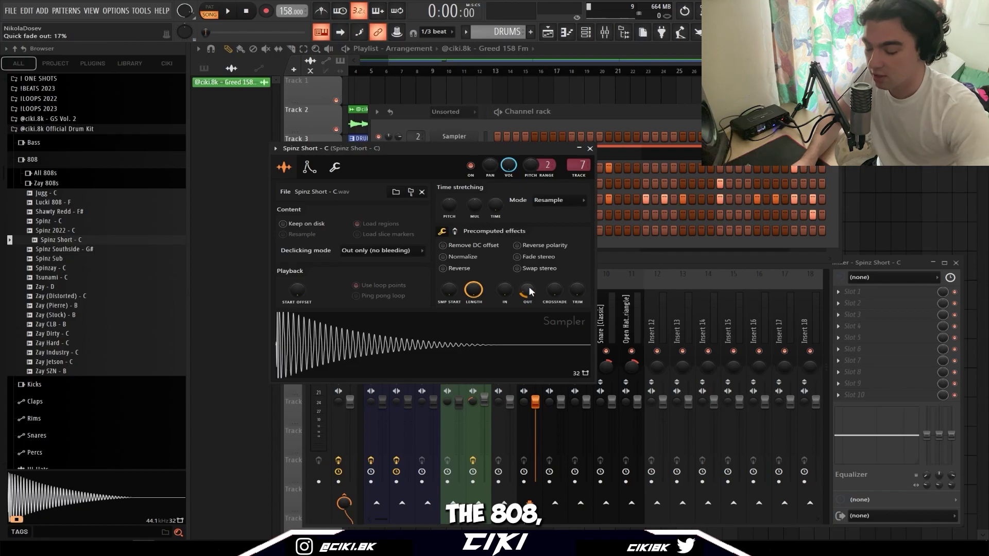
drag(530, 292, 531, 281)
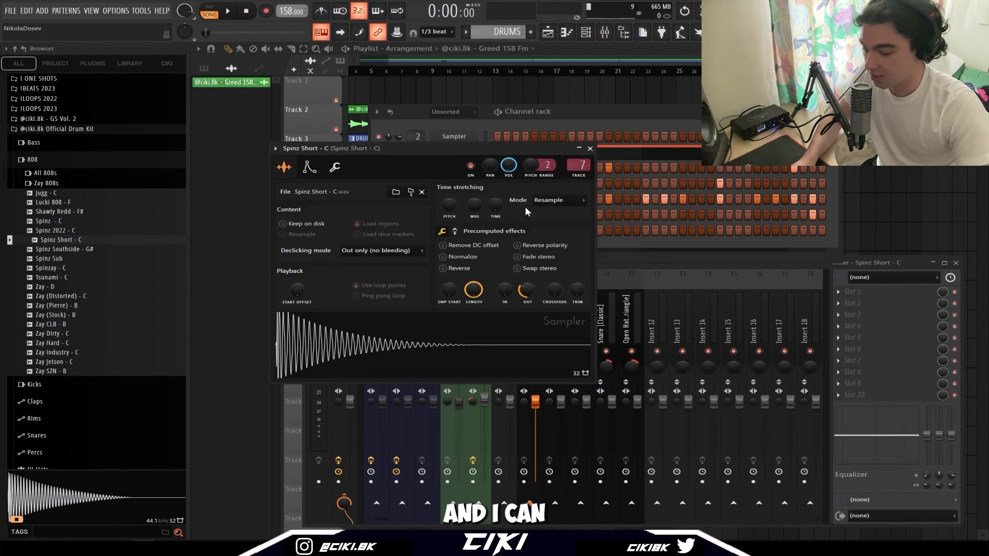
click(442, 230)
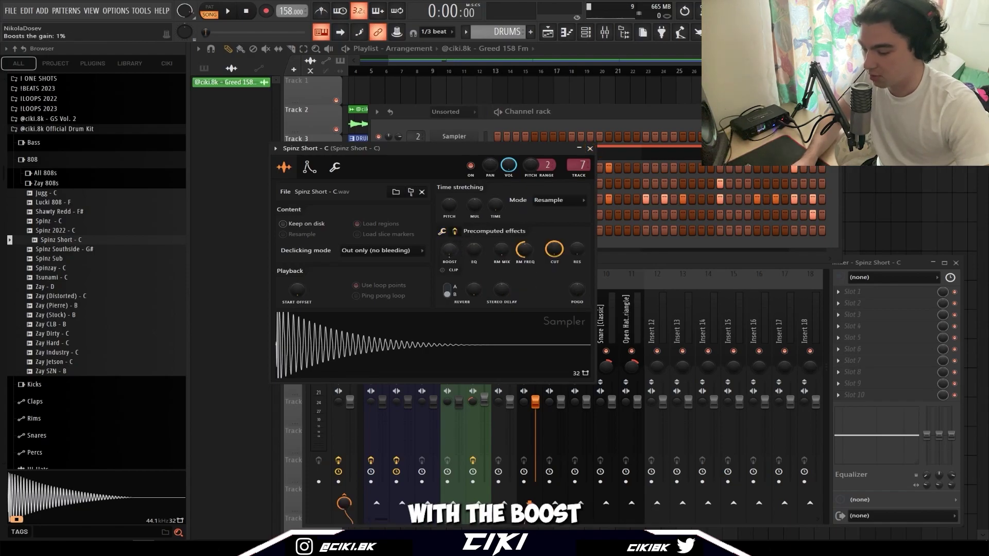
key(Escape)
key(space)
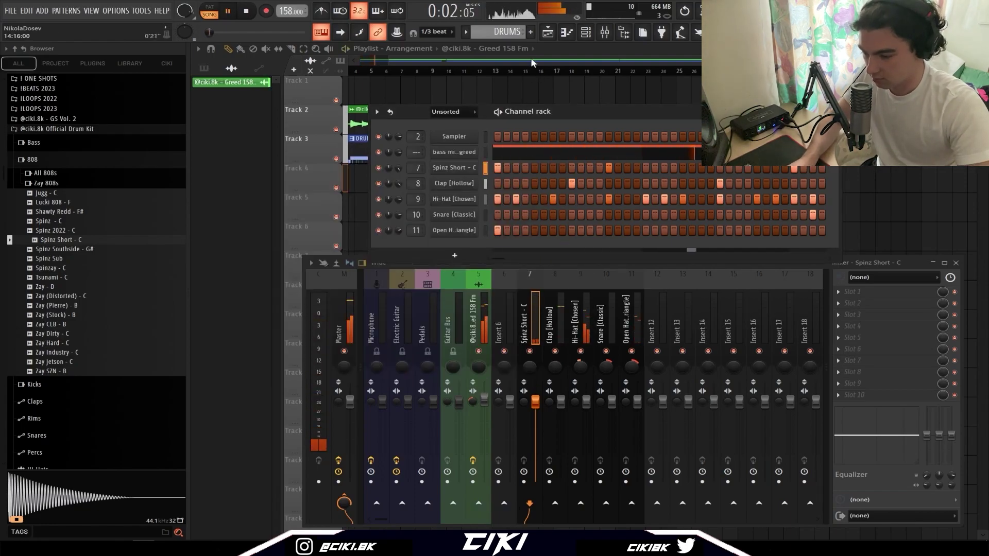
Slice the first bar off the second DRUMS clip on Track 3 so that the clip starts at bar 10.
click(549, 54)
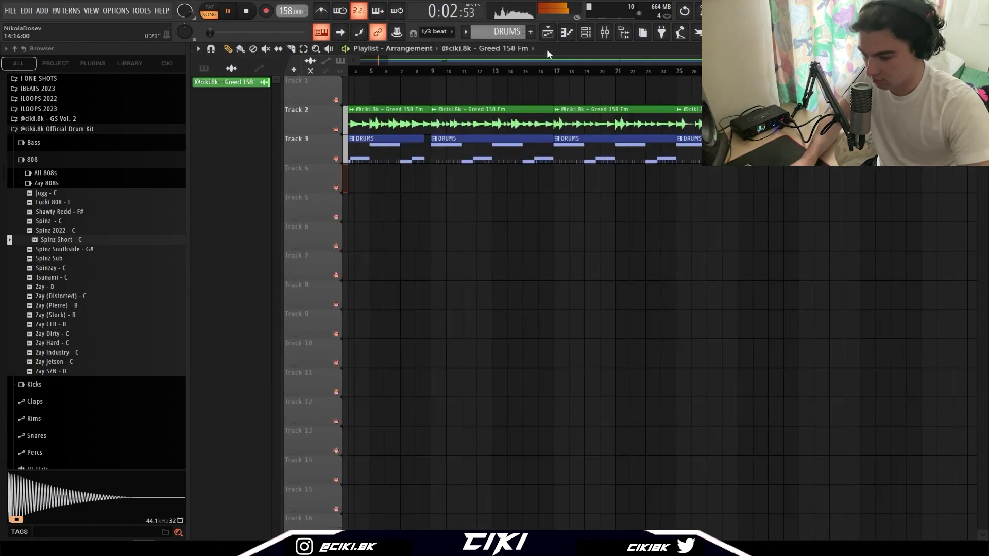
click(292, 49)
scroll(492, 171, down, 3)
scroll(286, 189, up, 3)
scroll(459, 164, up, 2)
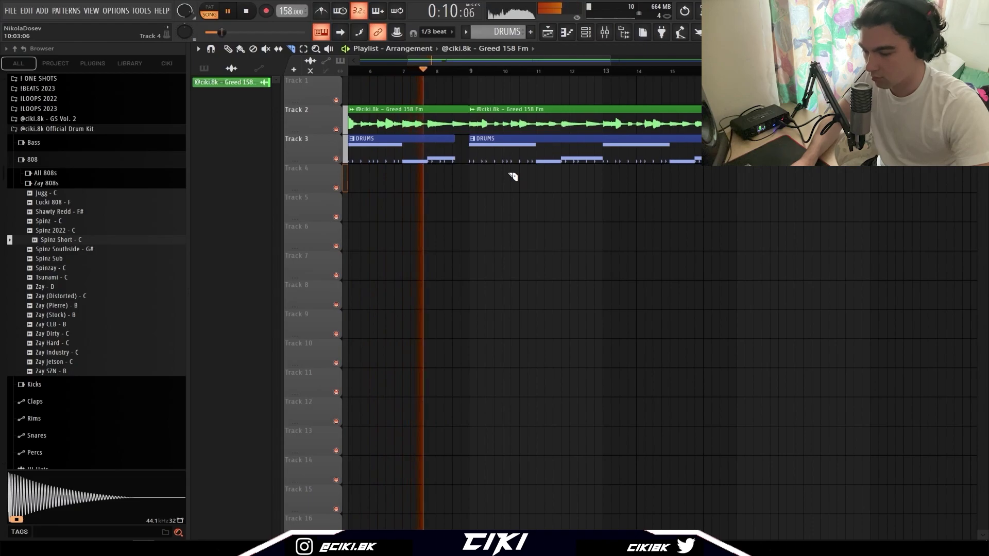
drag(475, 160, 509, 160)
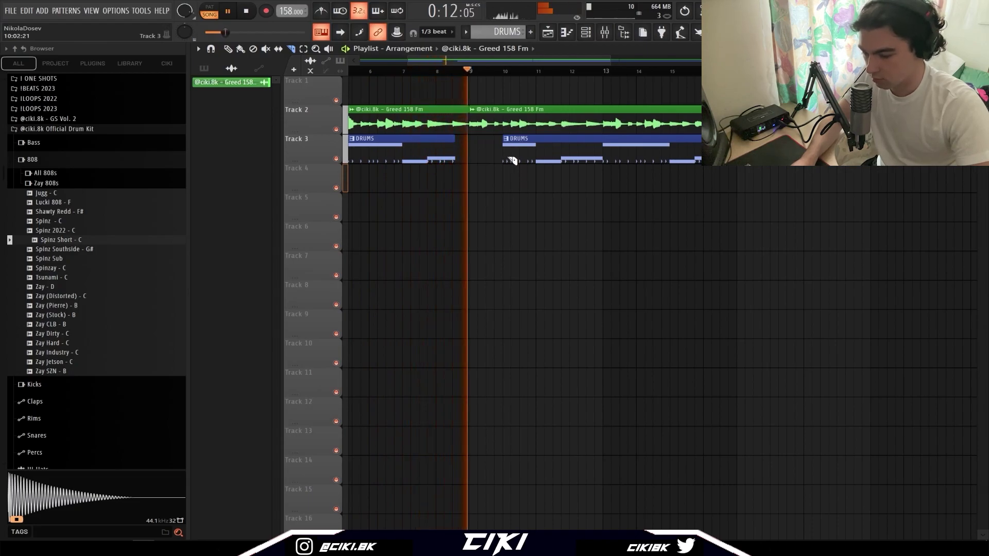